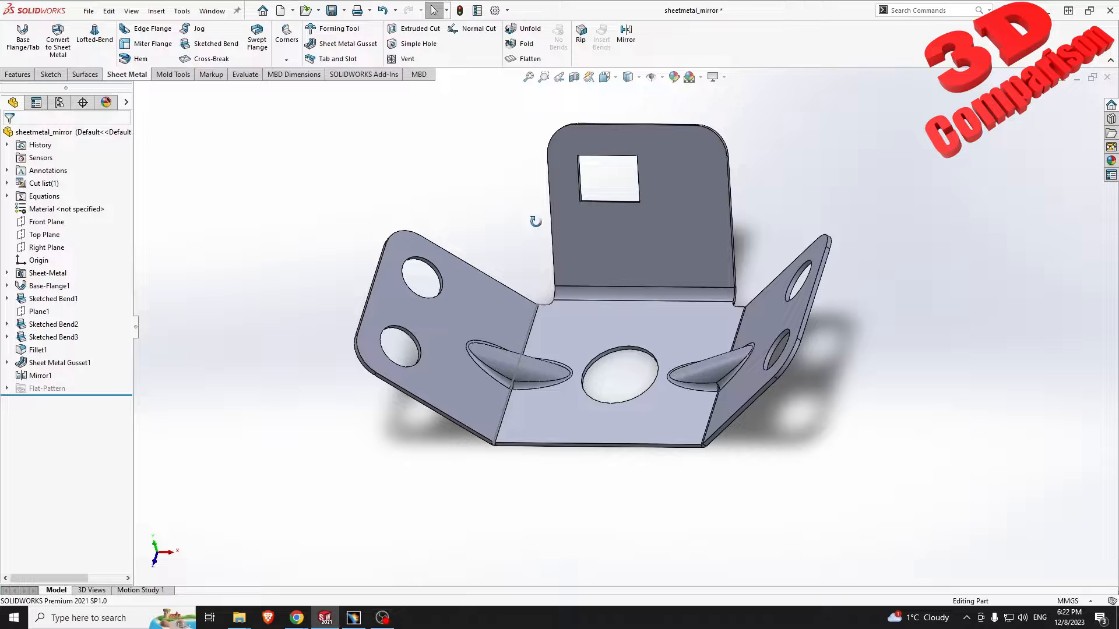
Export the sheet metal part to the Desktop as a STEP AP214 file named solid_to_catia.
middle_drag(533, 219, 533, 245)
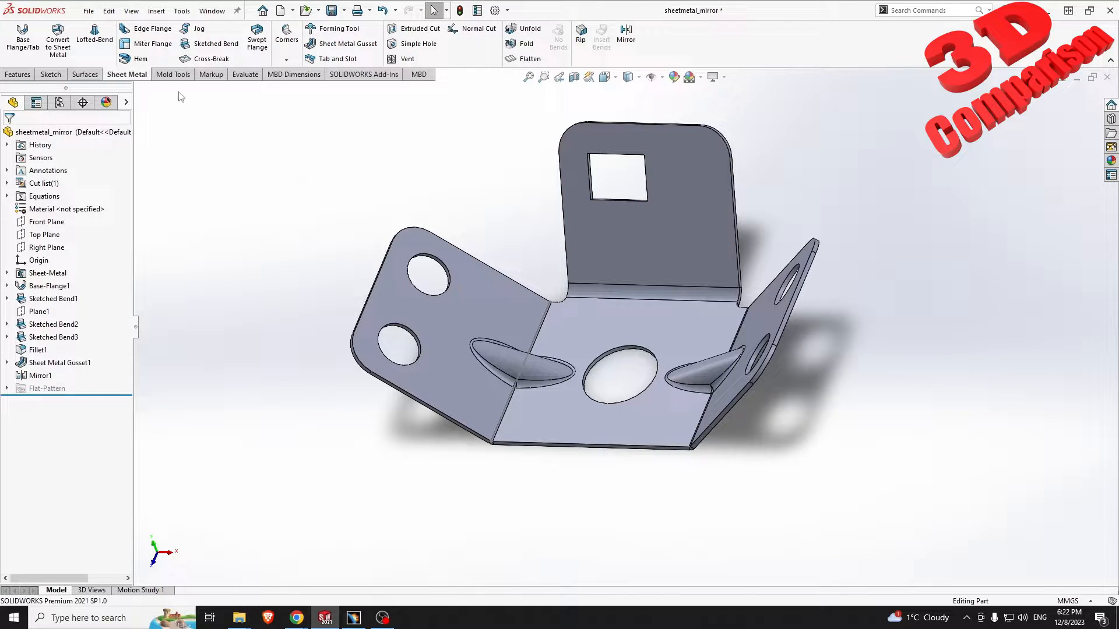
click(89, 12)
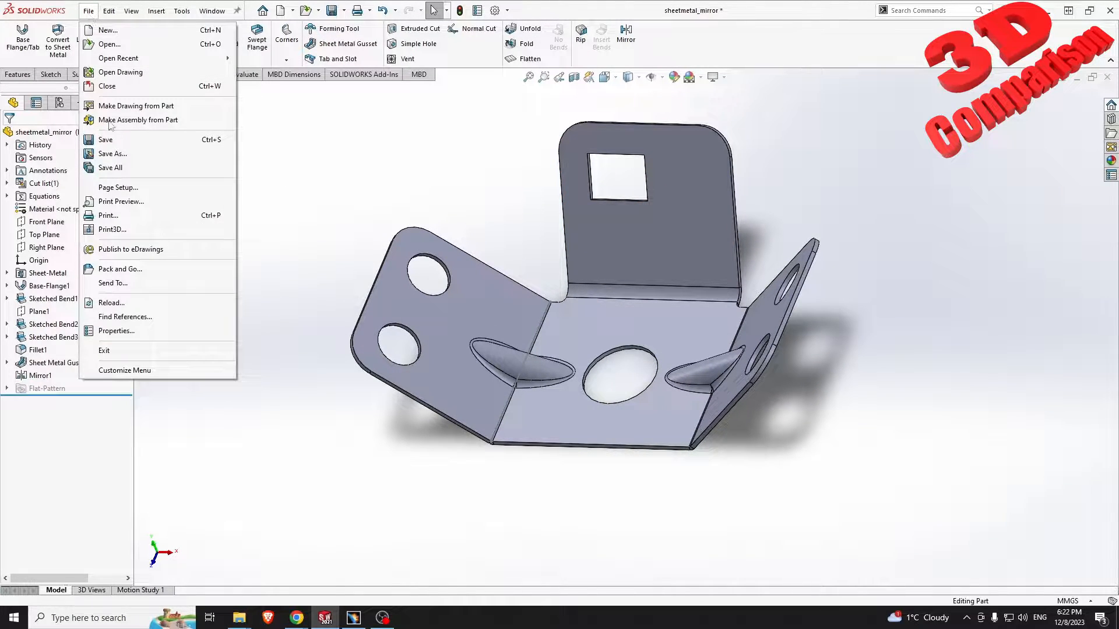
click(112, 154)
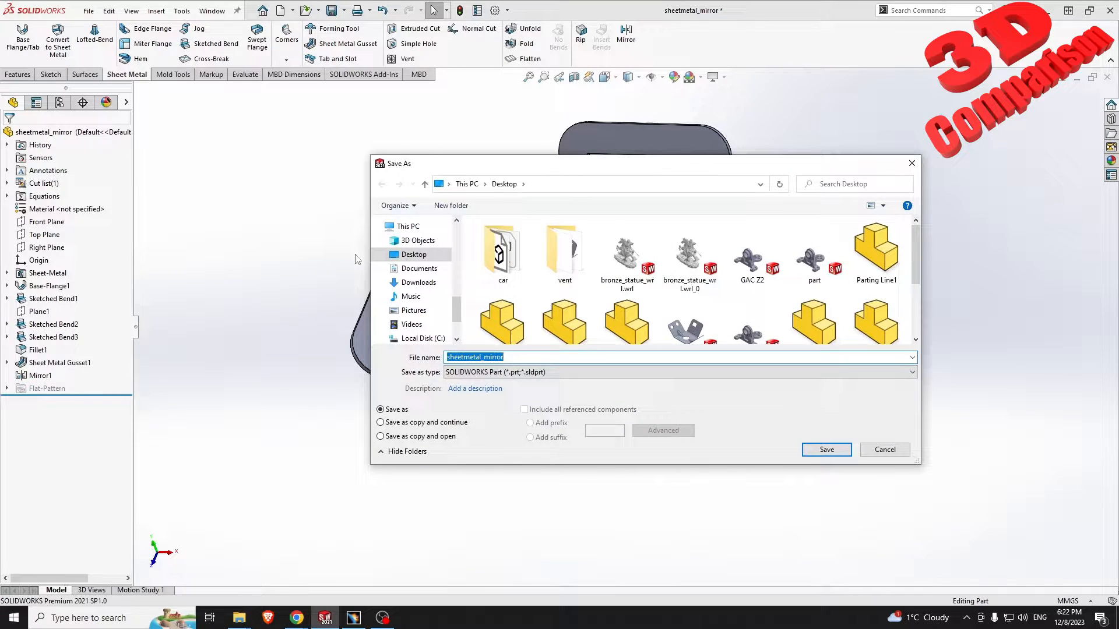
click(554, 376)
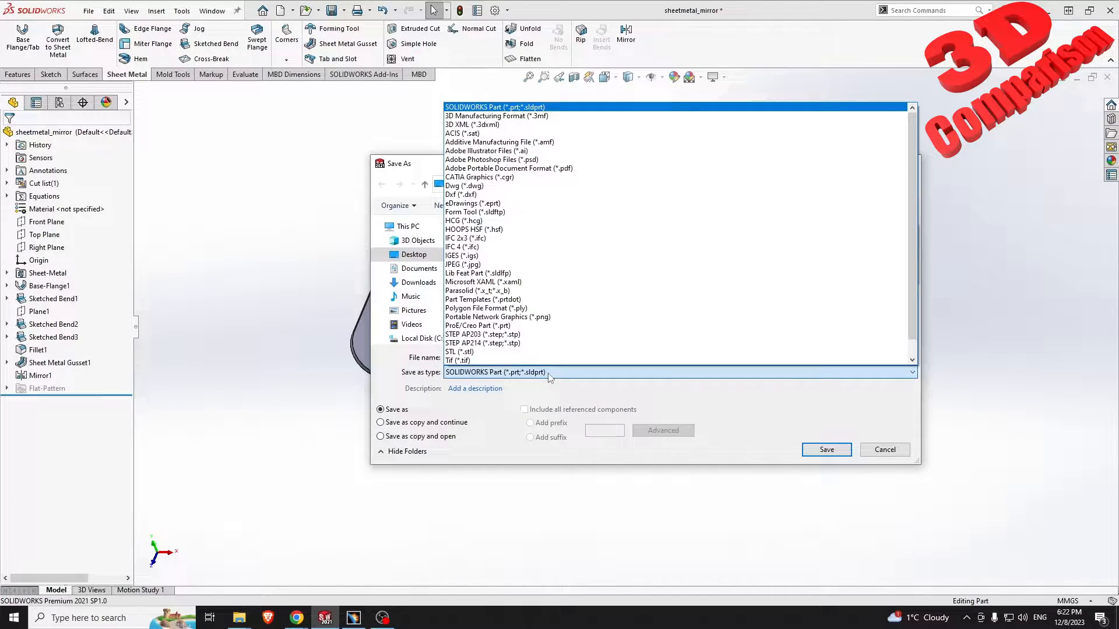
click(524, 343)
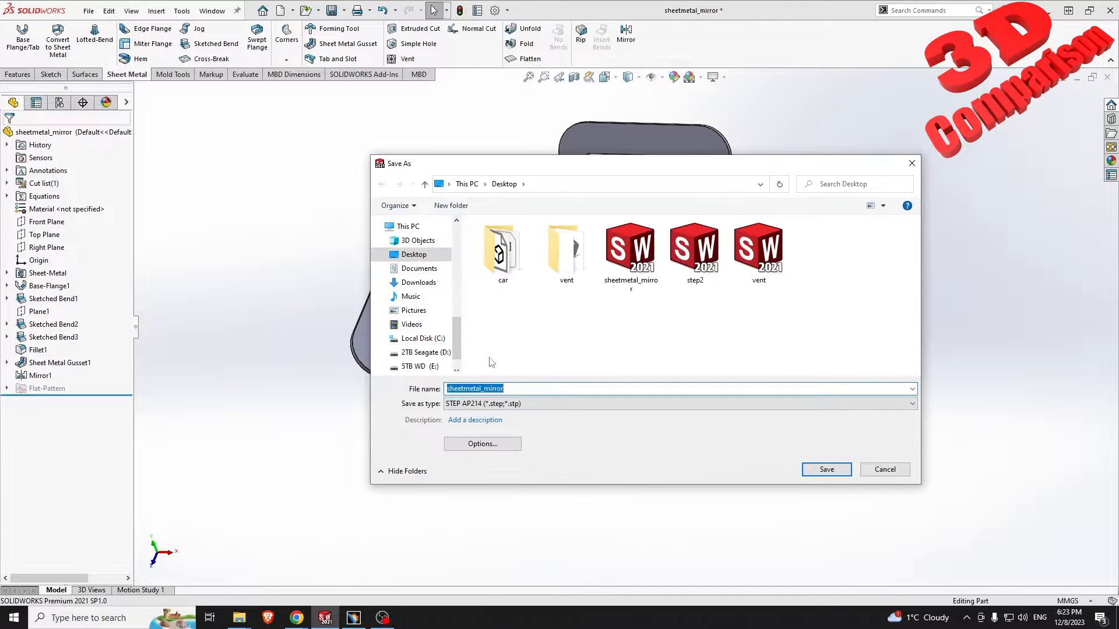
click(513, 389)
key(ctrl+a)
text(sol)
key(Return)
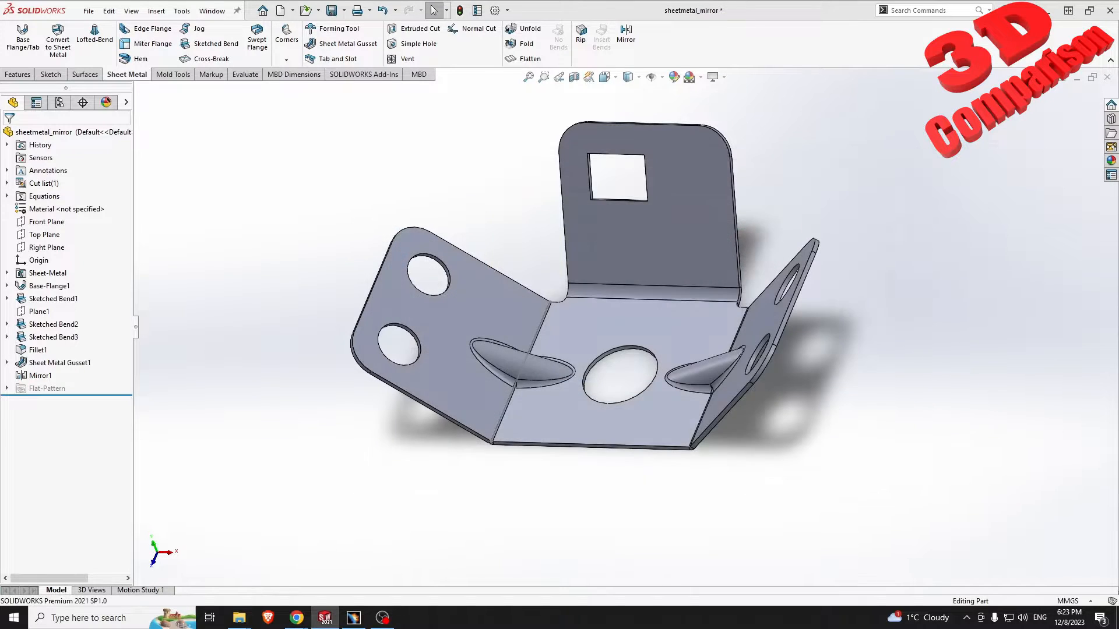
Switch to CATIA V5 and open solid_to_catia.STEP from the recent files in File Explorer.
click(357, 616)
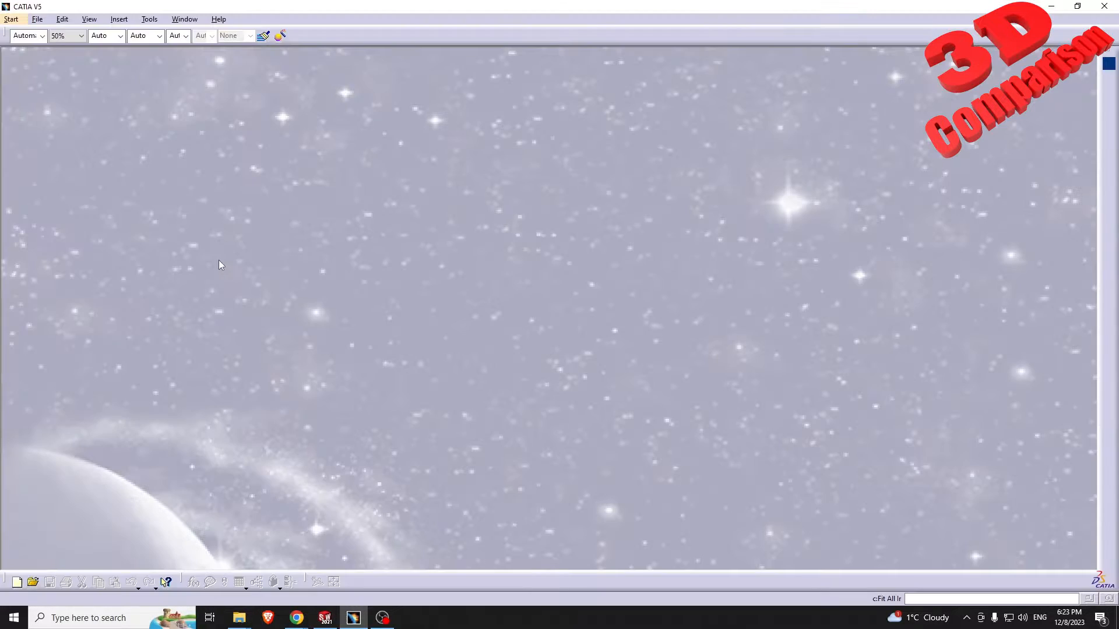
key(super+e)
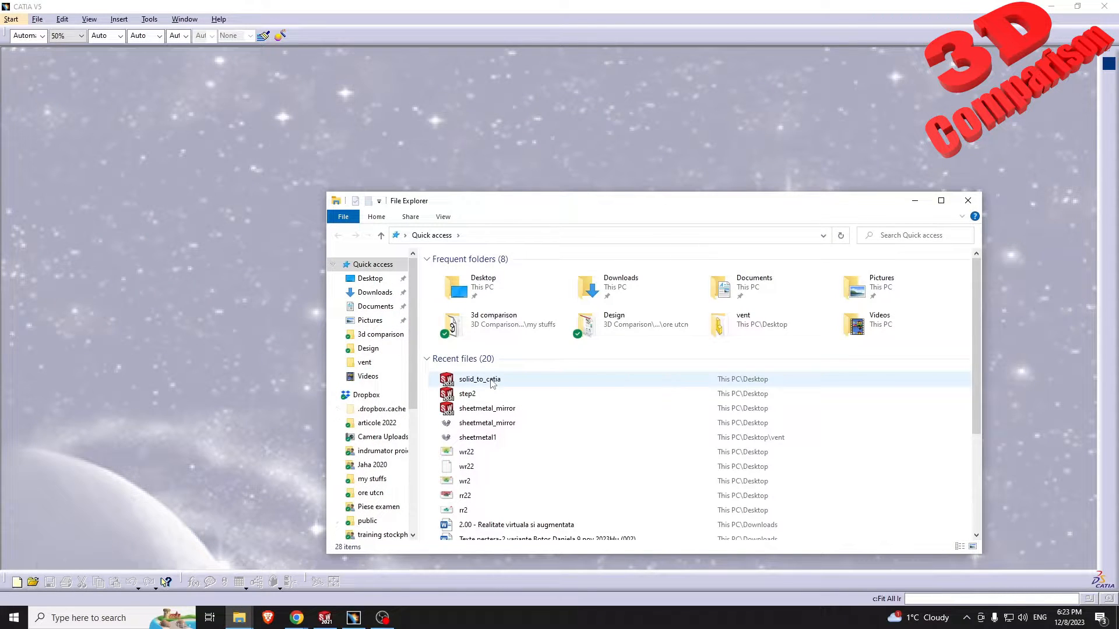
drag(490, 380, 551, 157)
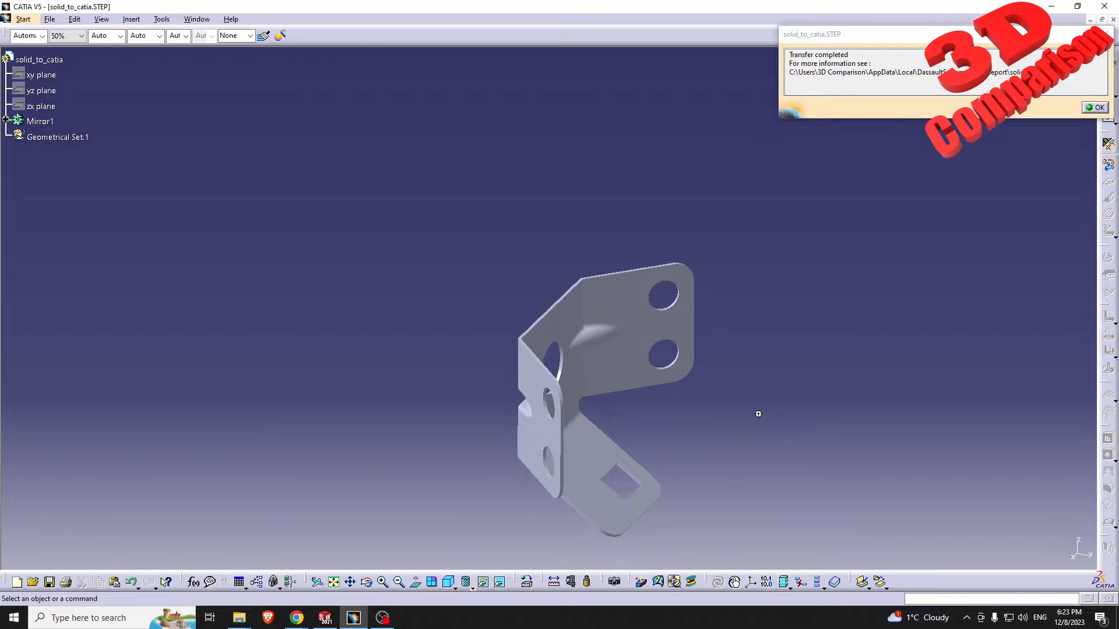
middle_drag(759, 415, 407, 249)
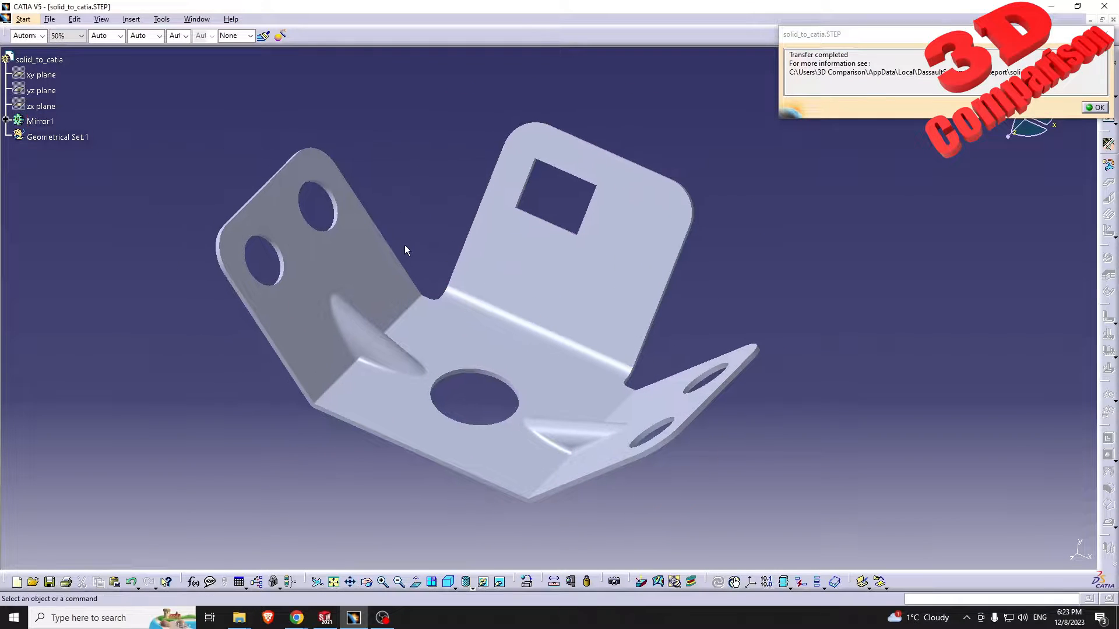
Examine the contents of the imported Mirror1 body and dismiss the transfer report.
click(5, 120)
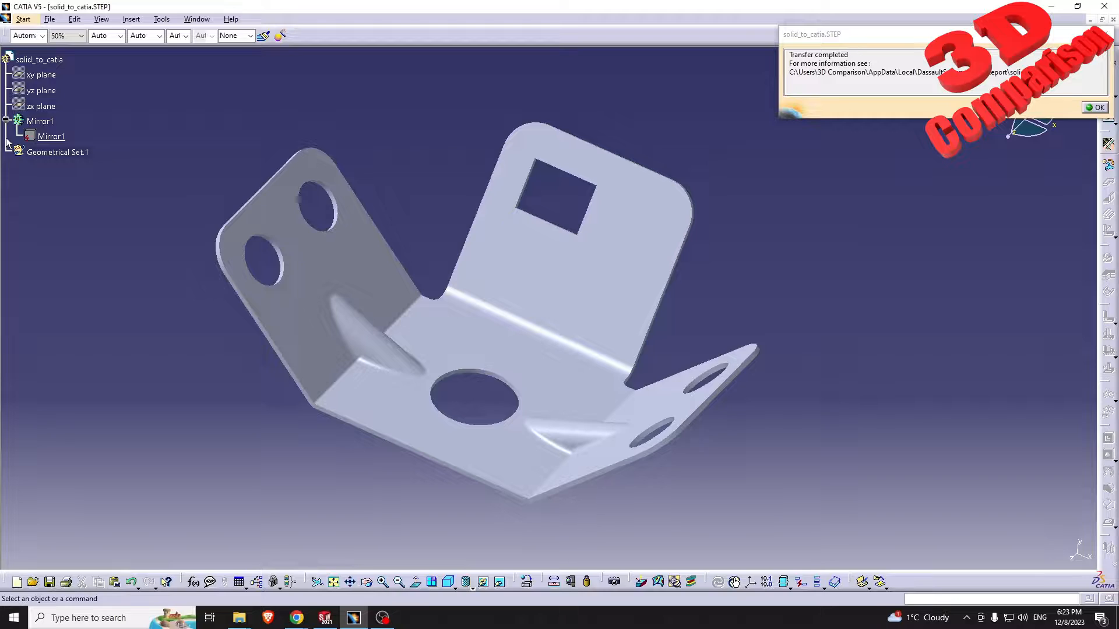
click(59, 138)
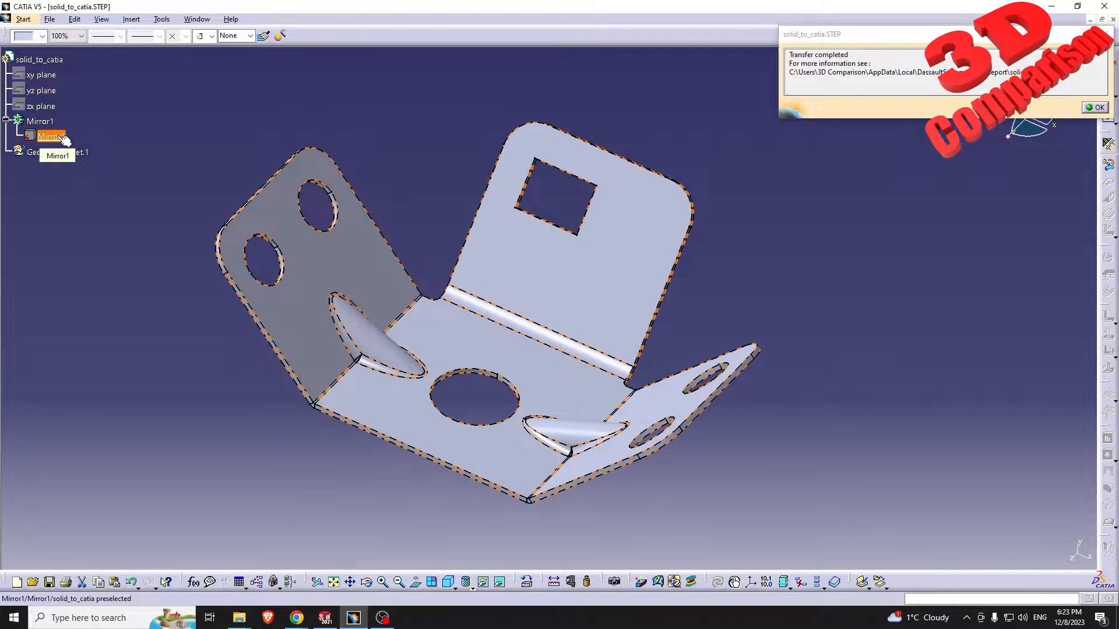
click(1095, 107)
click(782, 221)
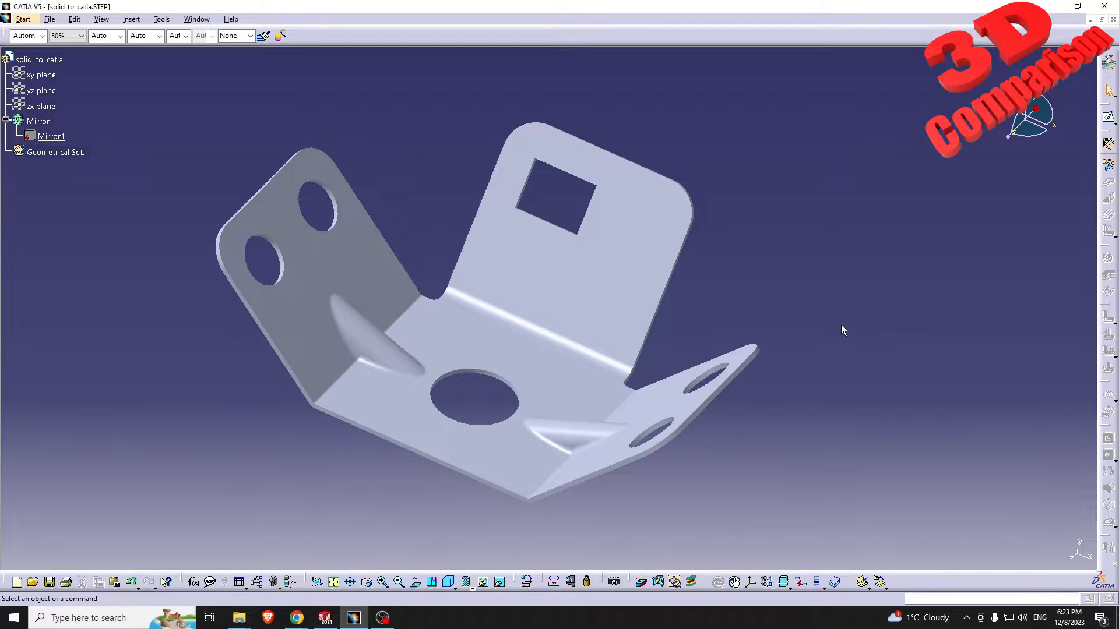
In the Part Design workbench, sketch a small circle on the base face between the large central hole and the rear flange.
click(533, 364)
click(23, 19)
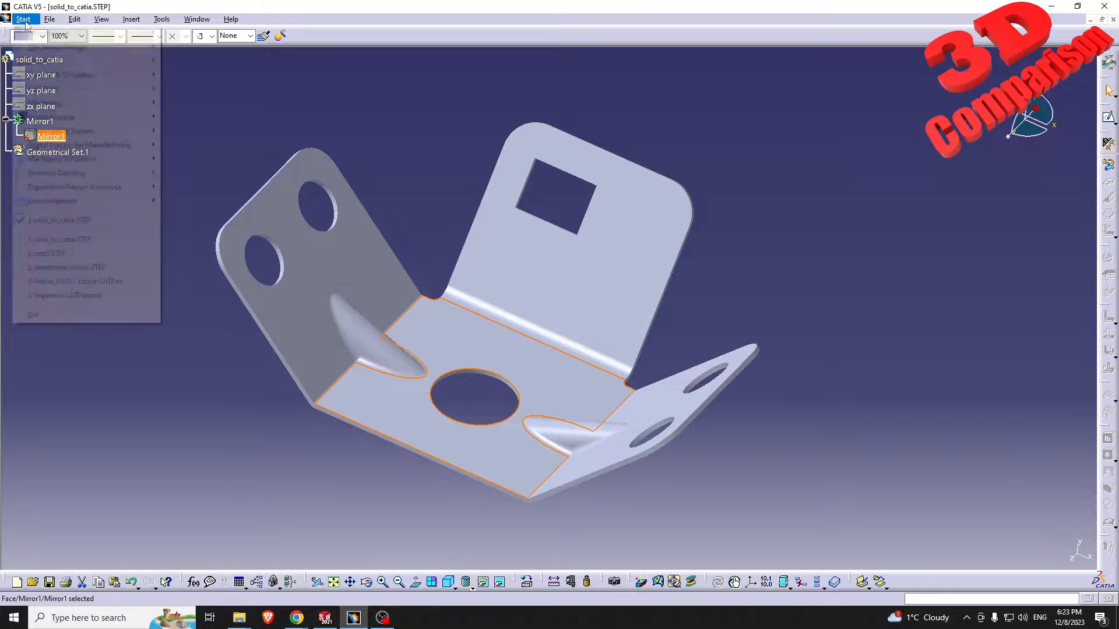
mouse_move(50, 49)
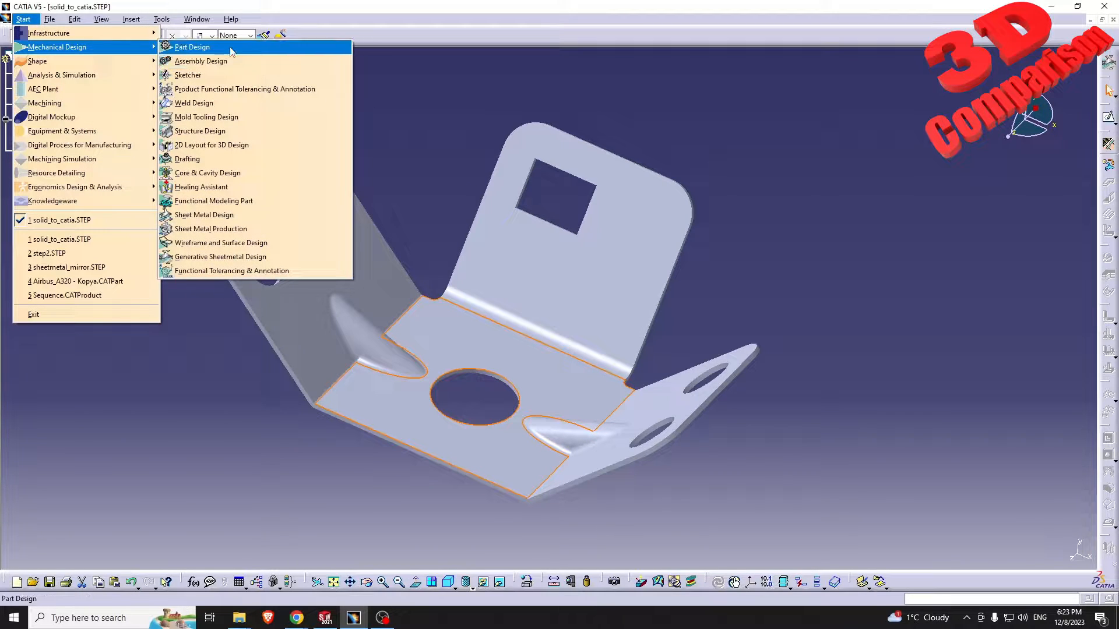
click(192, 48)
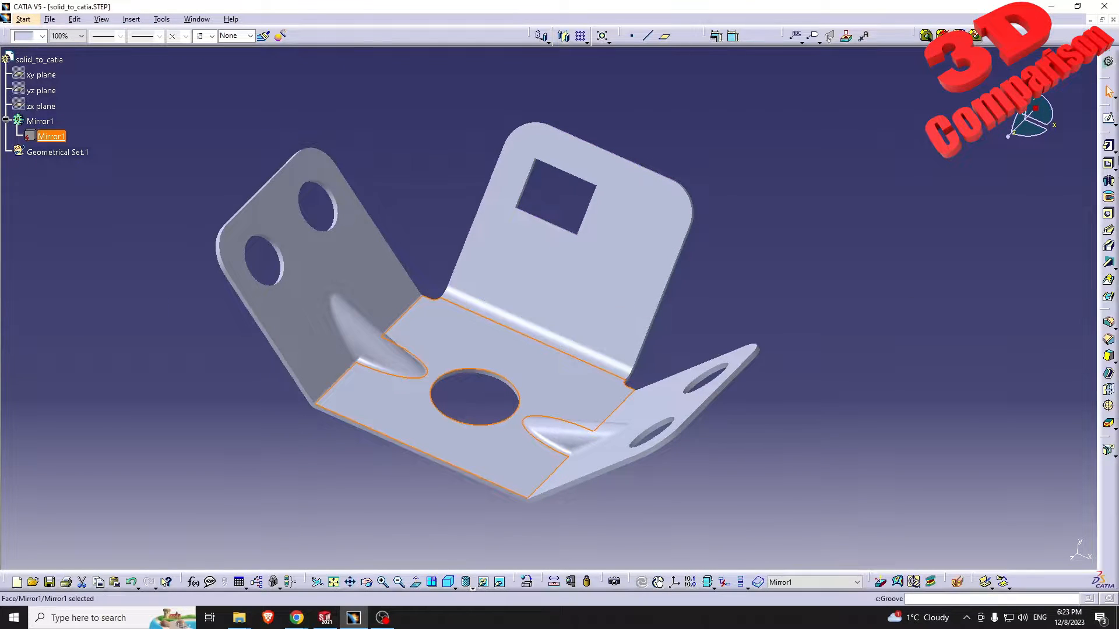
click(1108, 118)
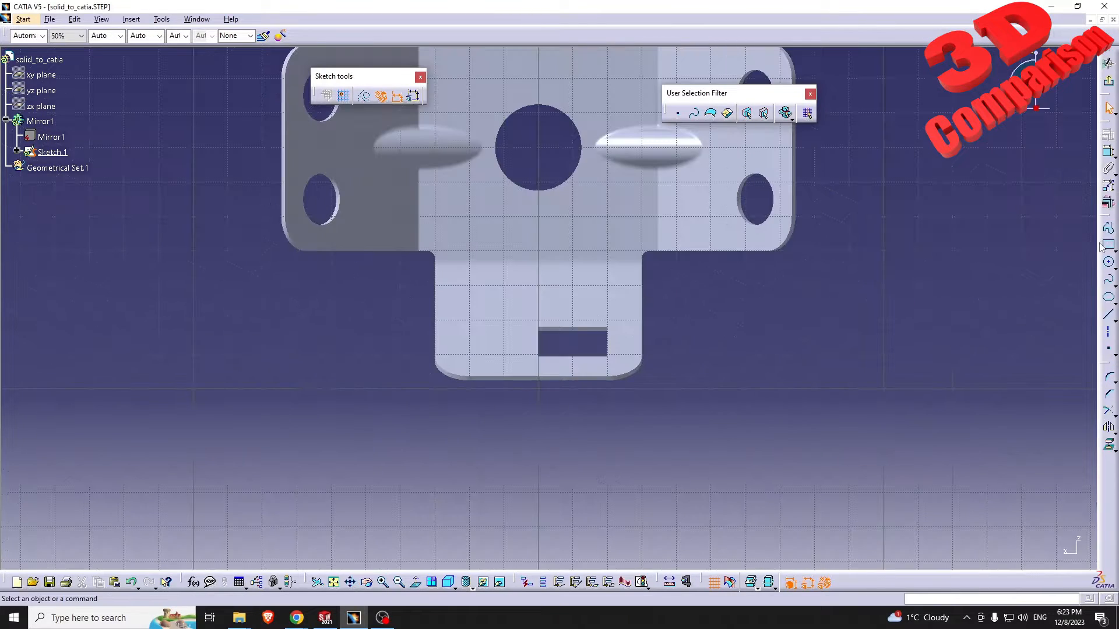
click(1108, 263)
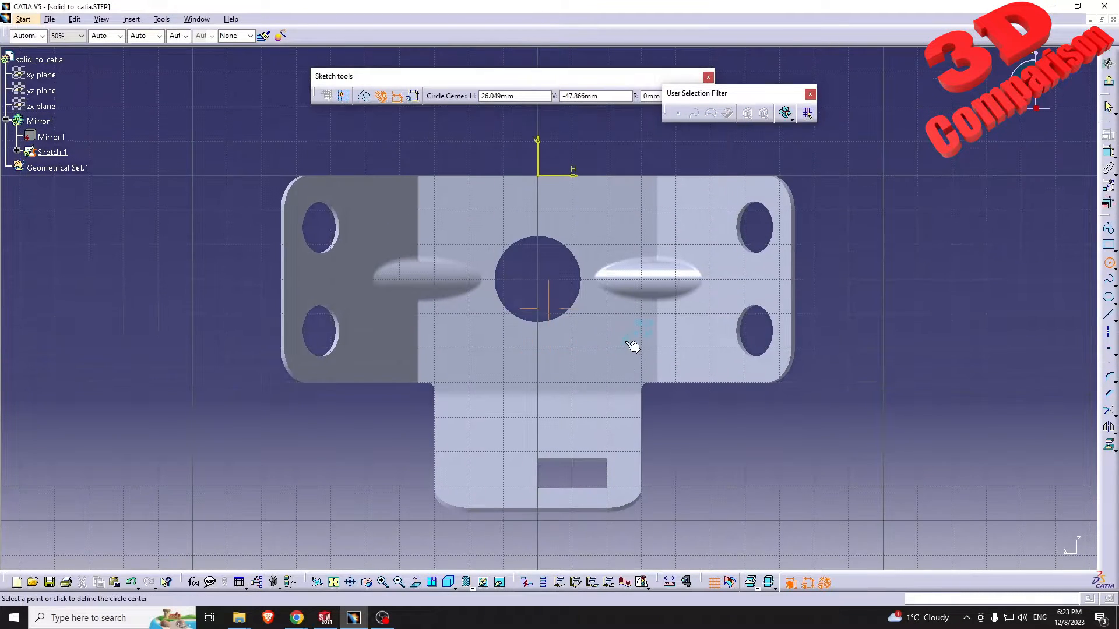
click(538, 359)
click(546, 351)
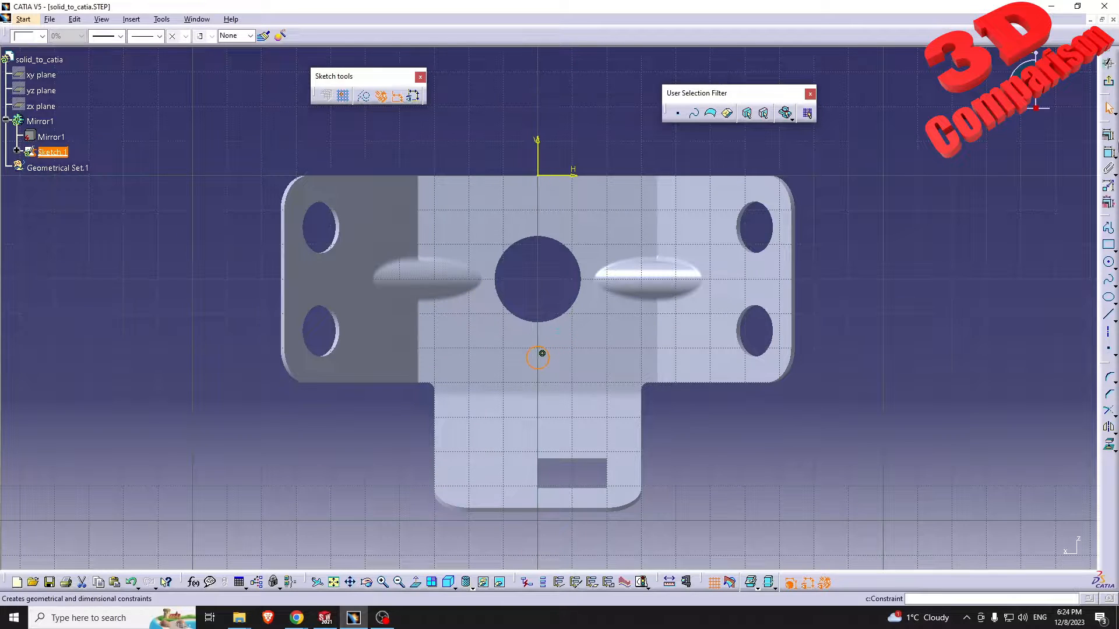
click(1108, 81)
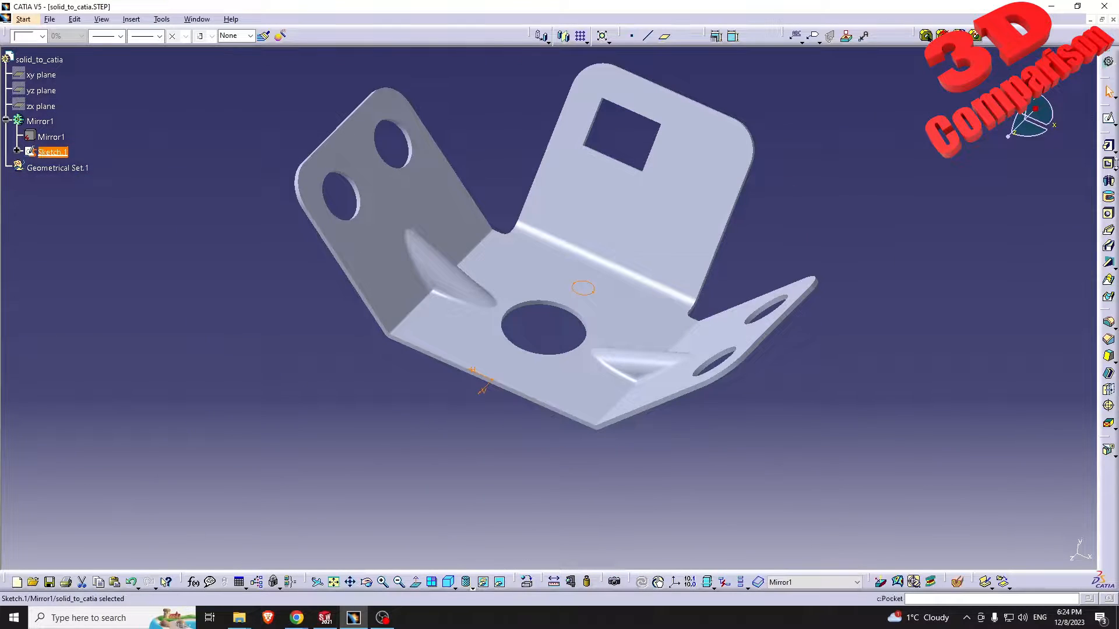
Cut the sketched circle through the base as a Pocket with a depth of 20 mm.
click(1109, 164)
click(980, 549)
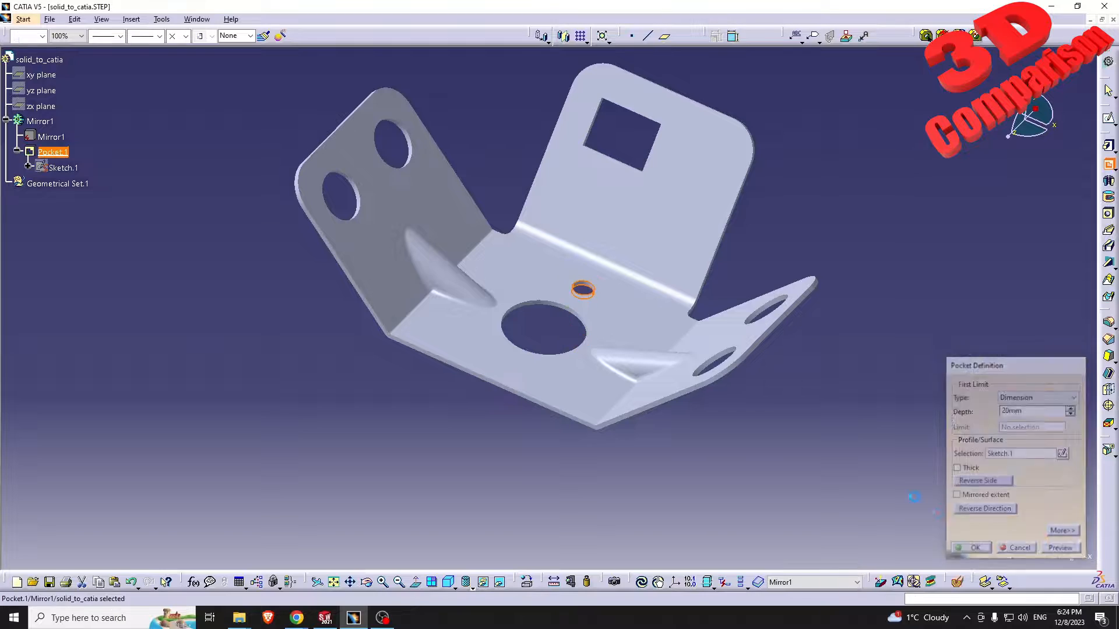
middle_drag(717, 302, 572, 344)
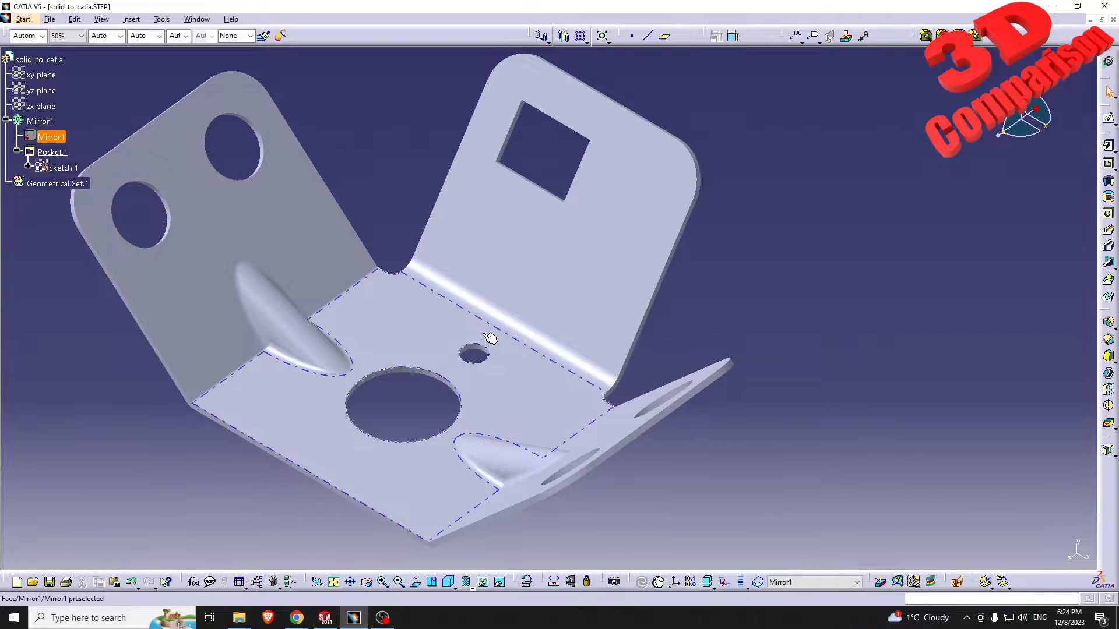
middle_drag(489, 338, 548, 303)
Switch to the Generative Sheetmetal Design workbench and start Recognize on the part with a reference face.
click(24, 19)
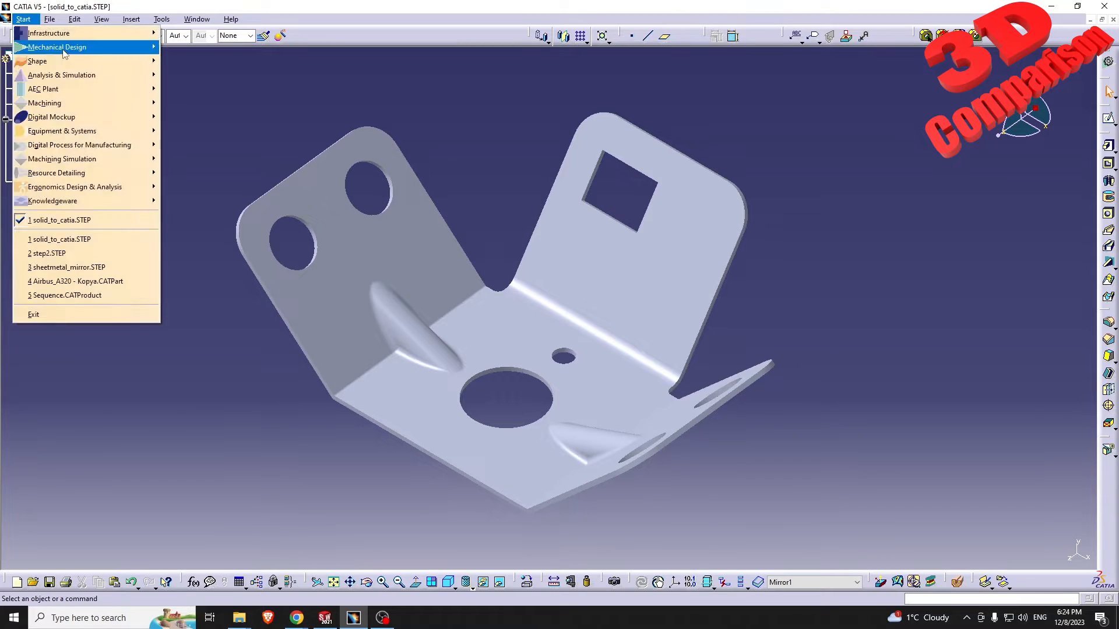
mouse_move(65, 55)
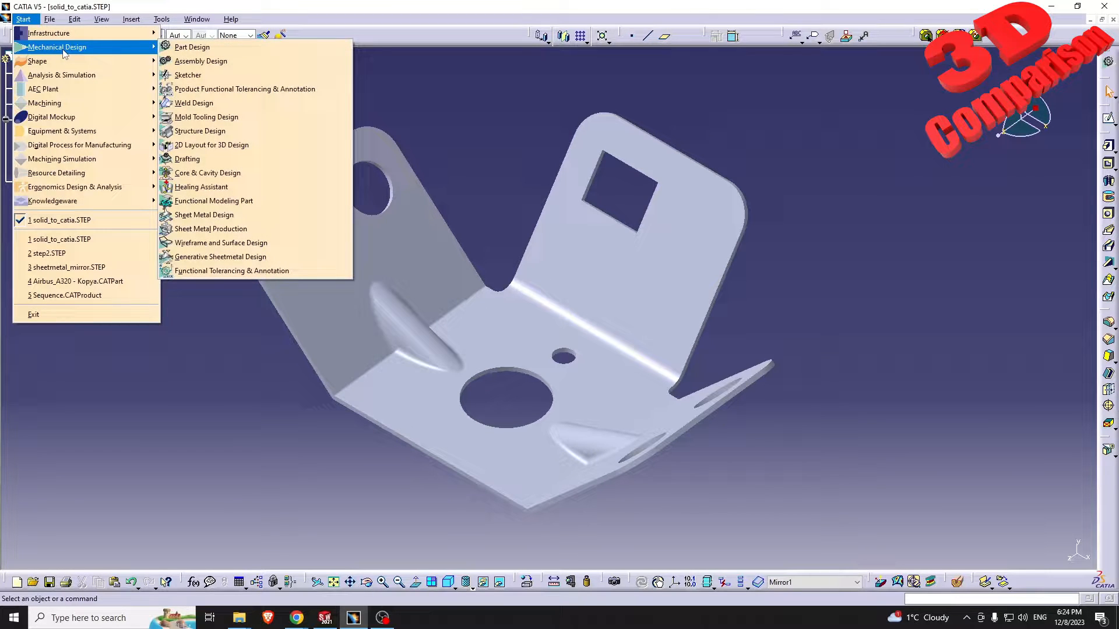
click(255, 258)
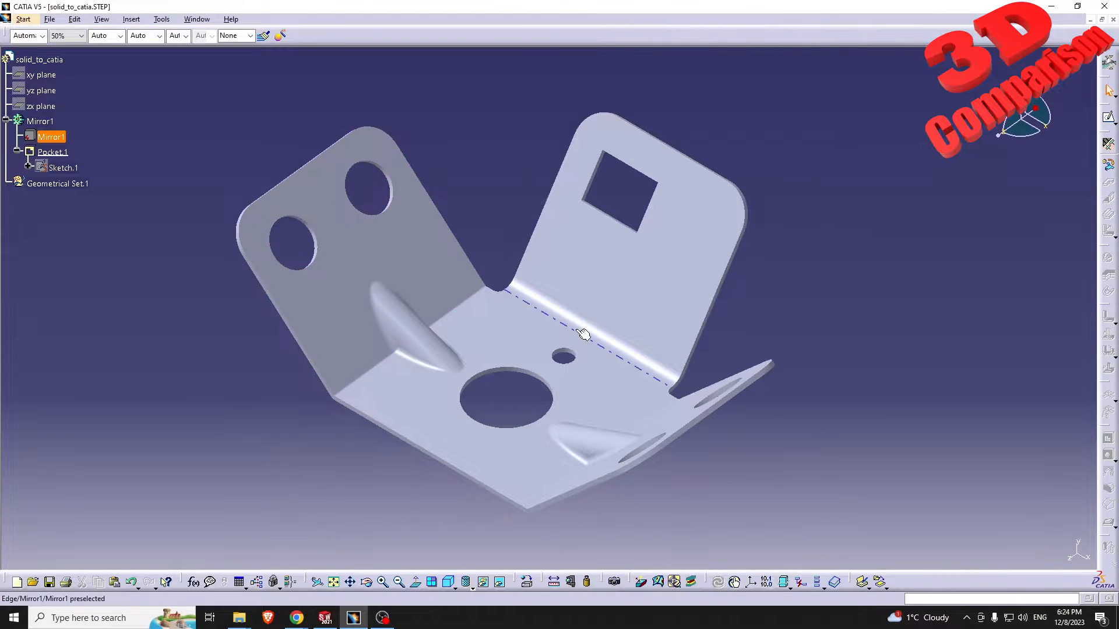
click(1110, 167)
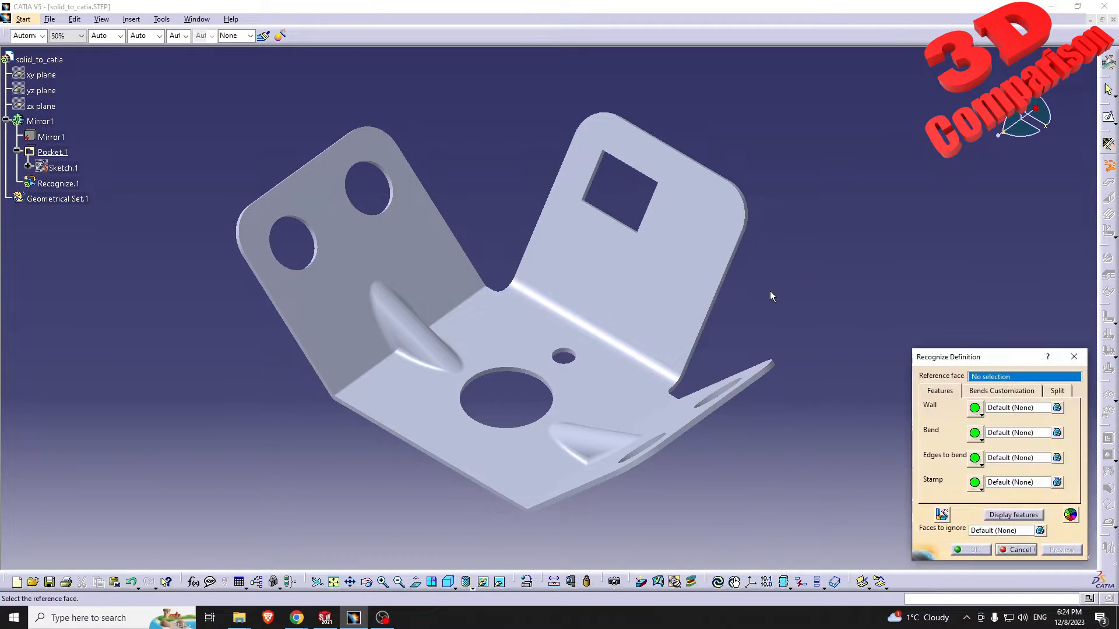
drag(953, 358, 871, 296)
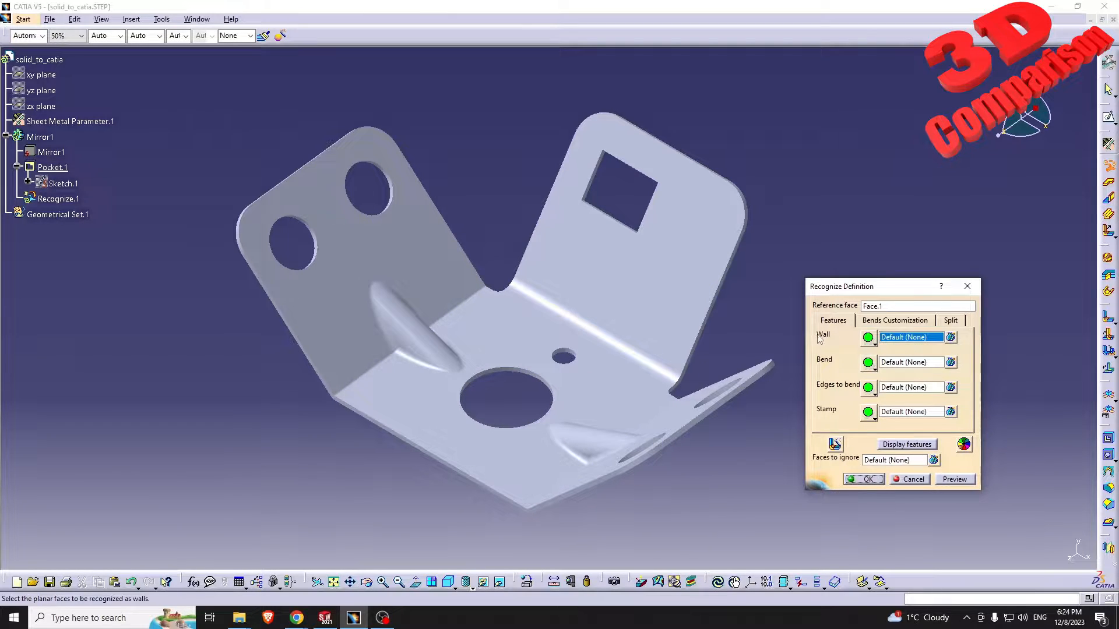
Assign the base face and the three flange faces as the walls for recognition.
click(606, 385)
click(647, 304)
click(450, 274)
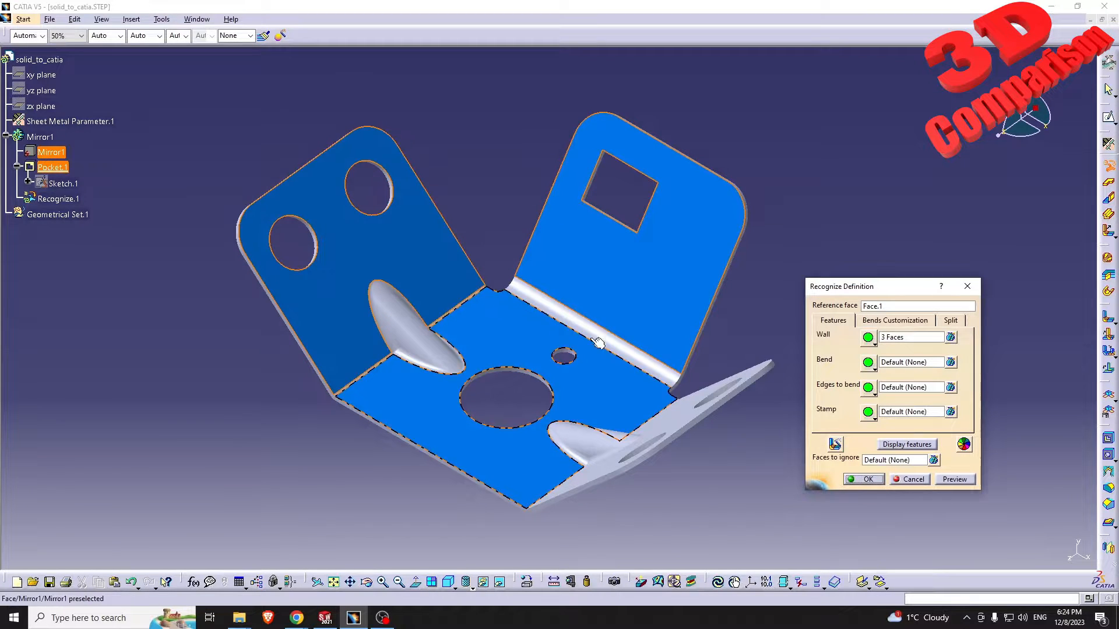
middle_drag(449, 274, 589, 335)
click(652, 406)
Assign three cylindrical faces between the base and its flanges as bends, and try to complete the sheet metal recognition.
click(902, 363)
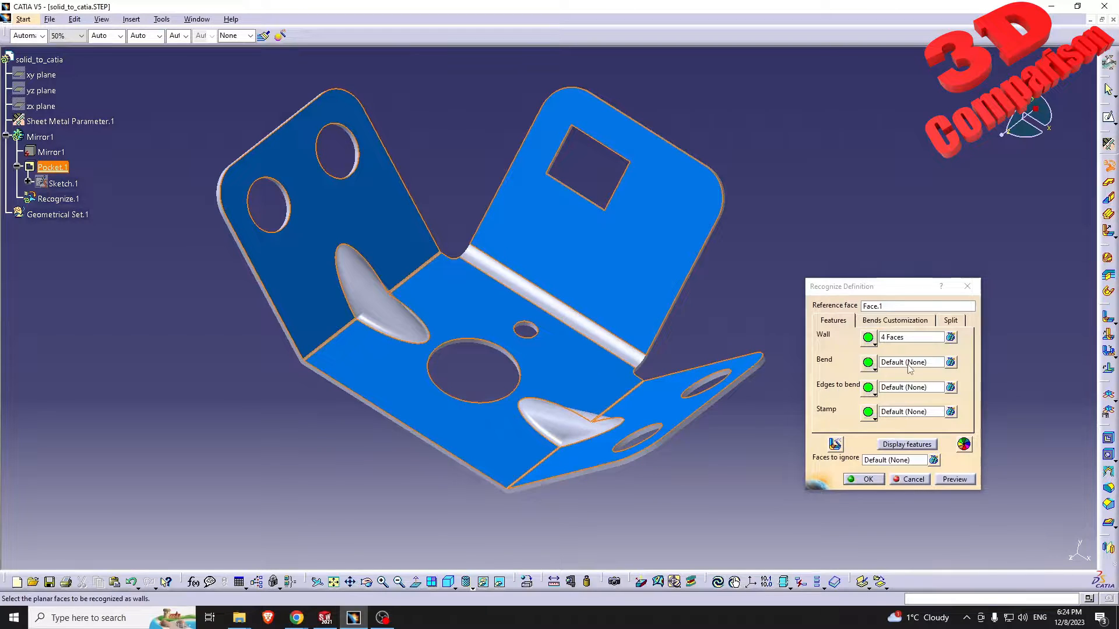
click(607, 339)
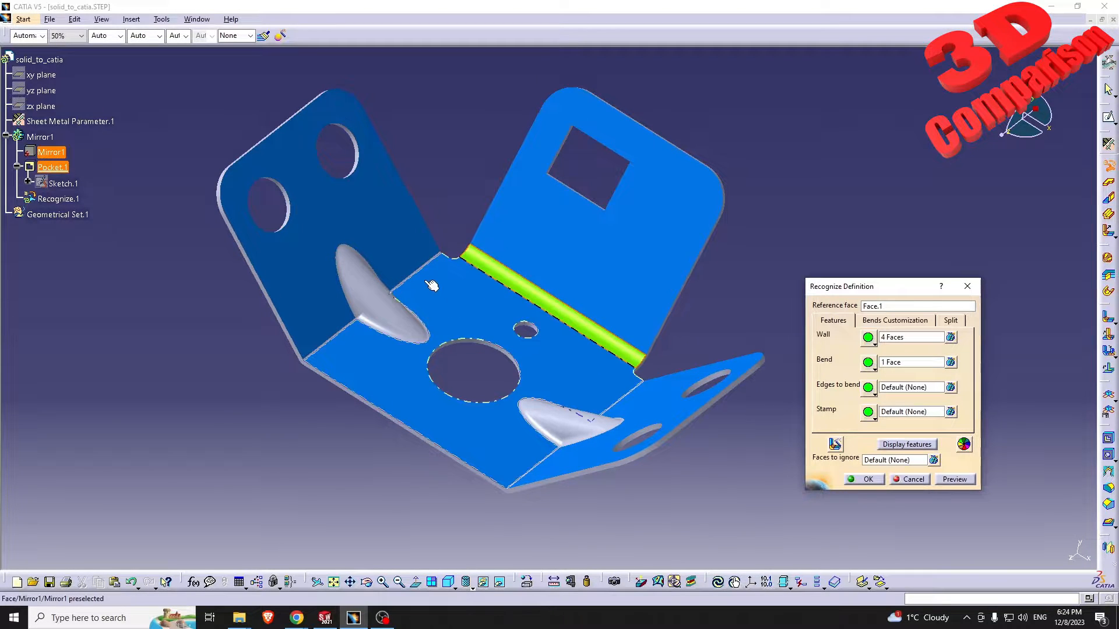
middle_drag(430, 283, 454, 353)
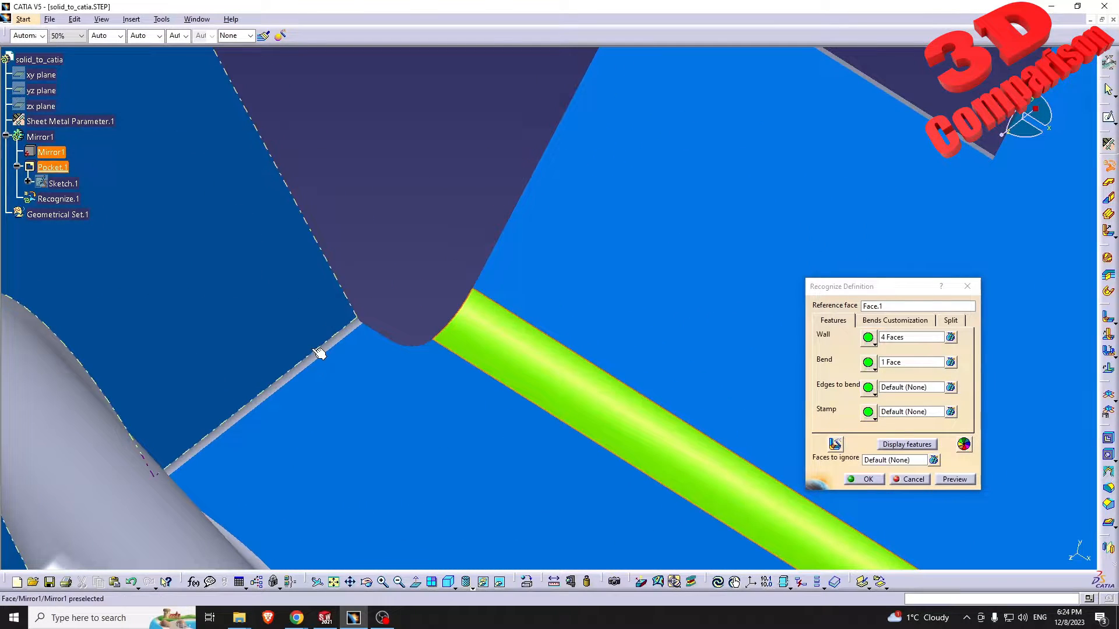
click(350, 325)
middle_drag(597, 440, 612, 349)
middle_drag(613, 400, 600, 349)
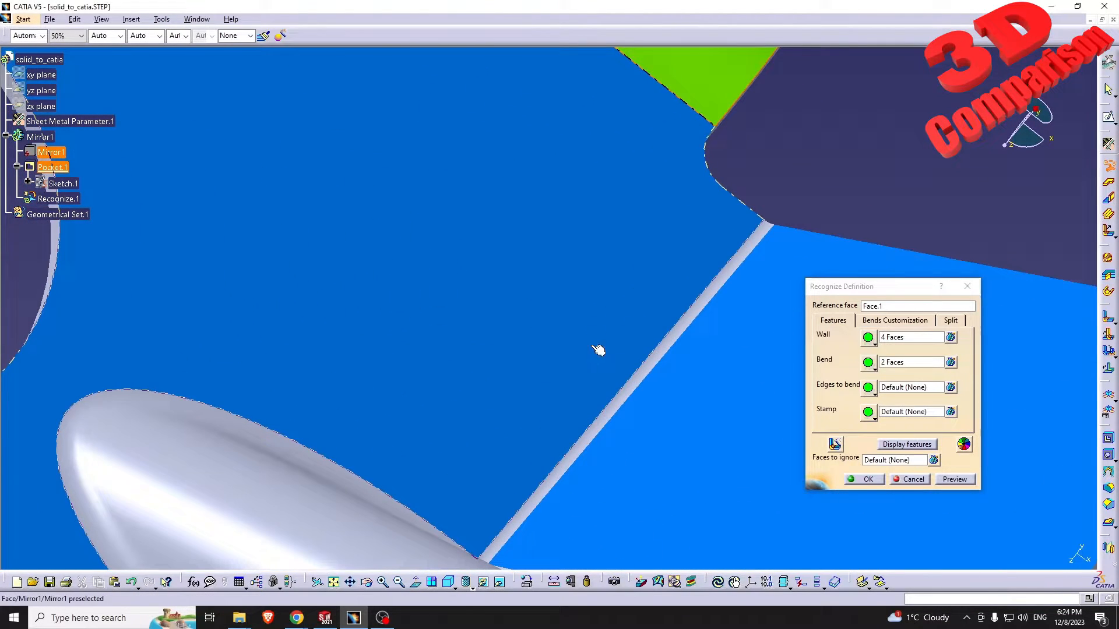
click(607, 418)
mouse_move(607, 418)
middle_down()
mouse_move(559, 340)
mouse_move(557, 407)
mouse_move(520, 360)
mouse_move(589, 417)
middle_up()
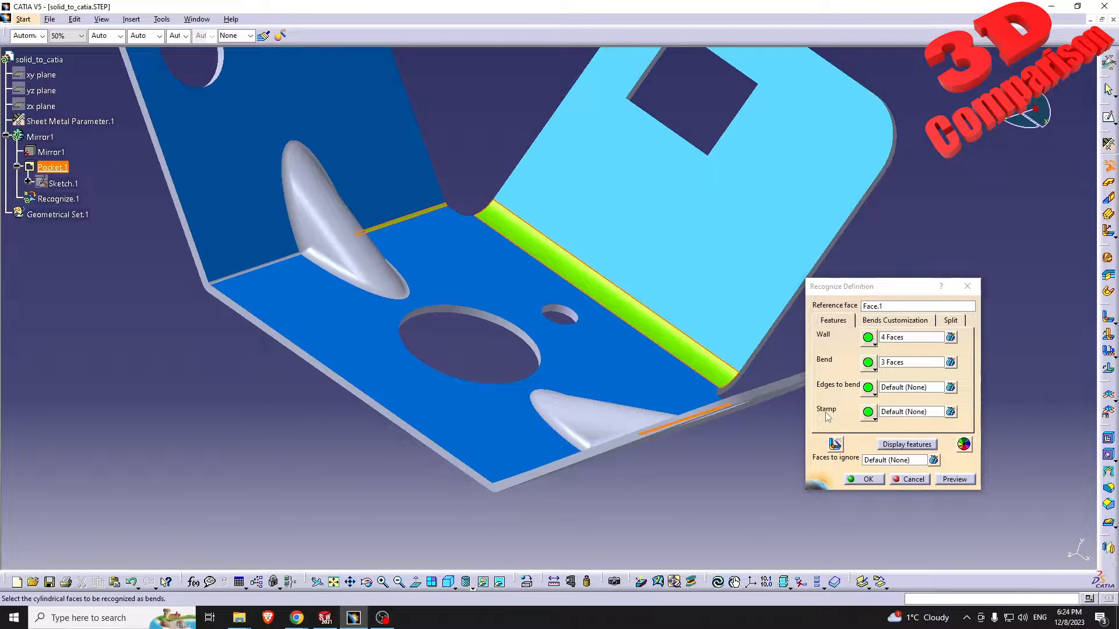
middle_drag(542, 402, 463, 335)
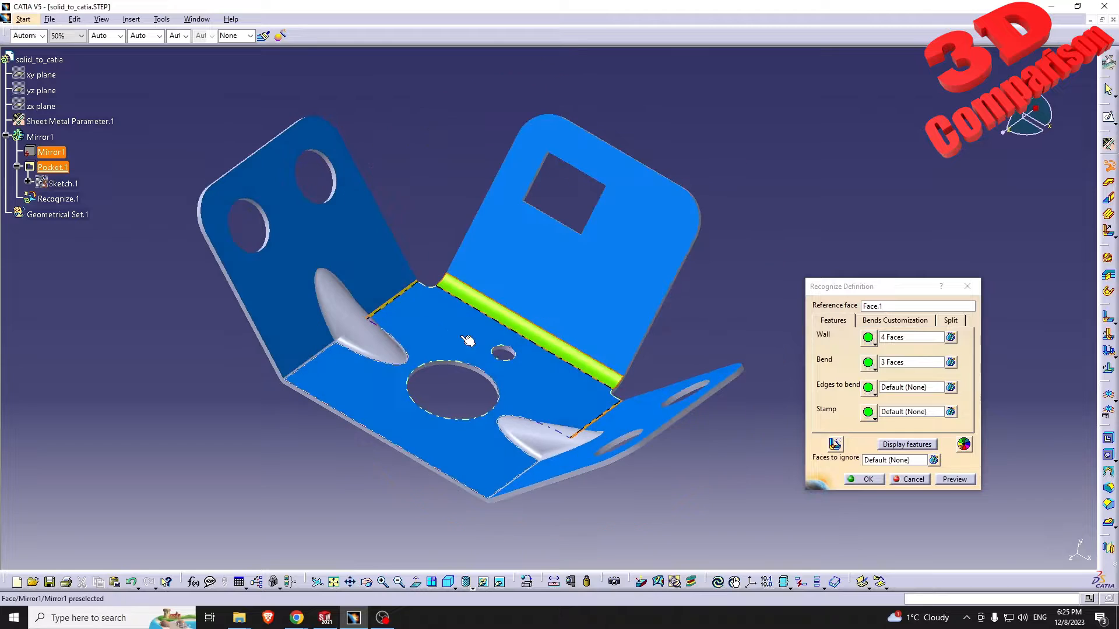
click(869, 481)
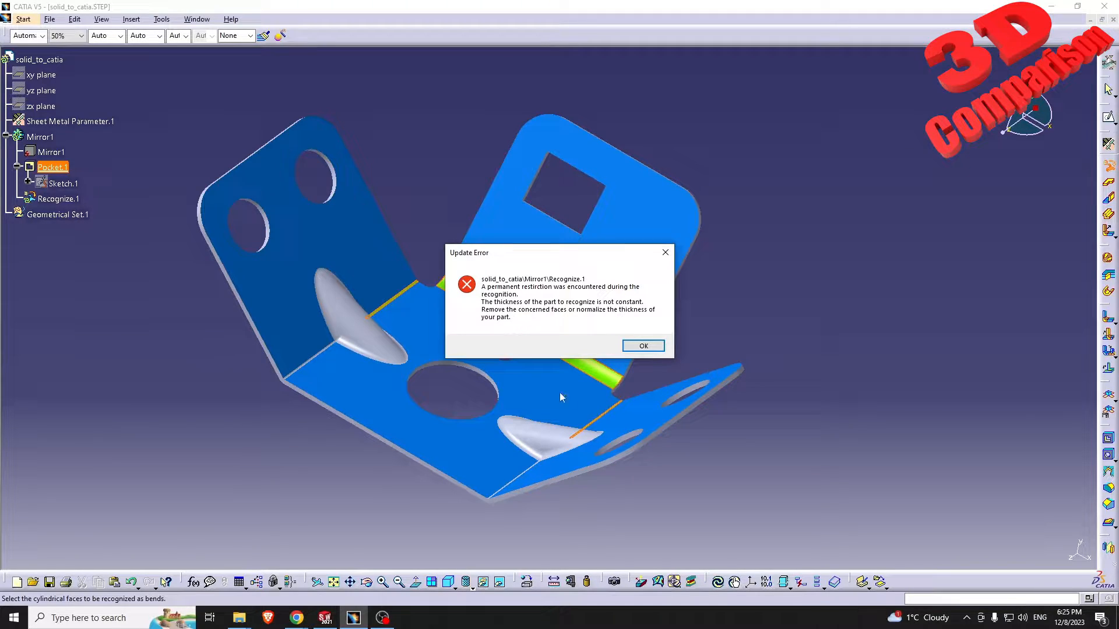
Retry the sheet metal recognition with the uncomputable faces ignored, and cancel the Recognize definition.
click(641, 347)
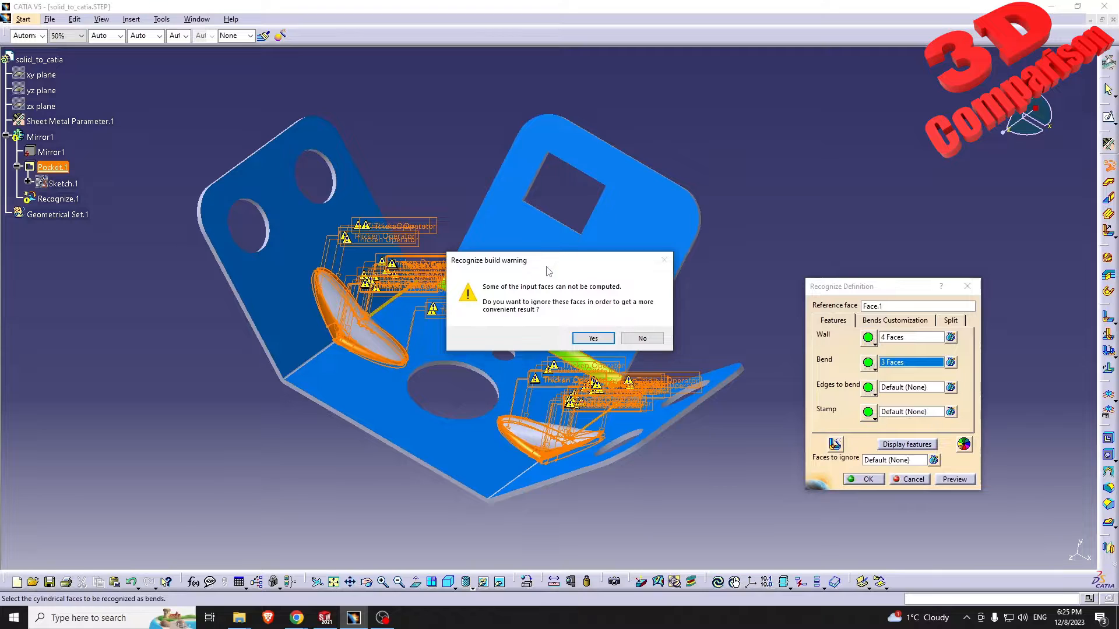
drag(547, 268, 510, 125)
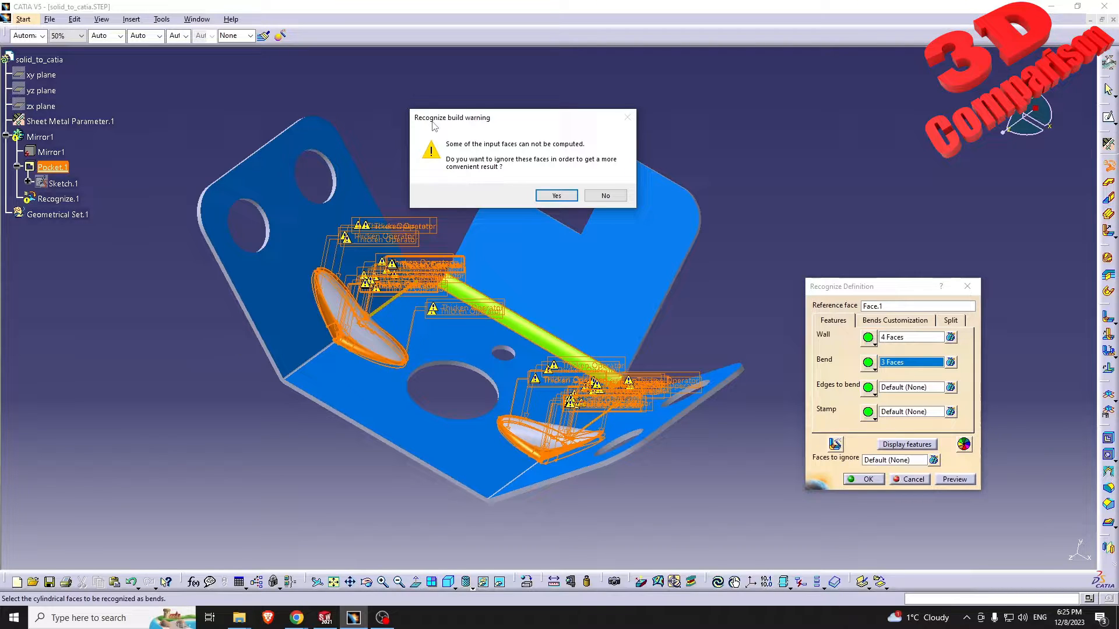
click(556, 195)
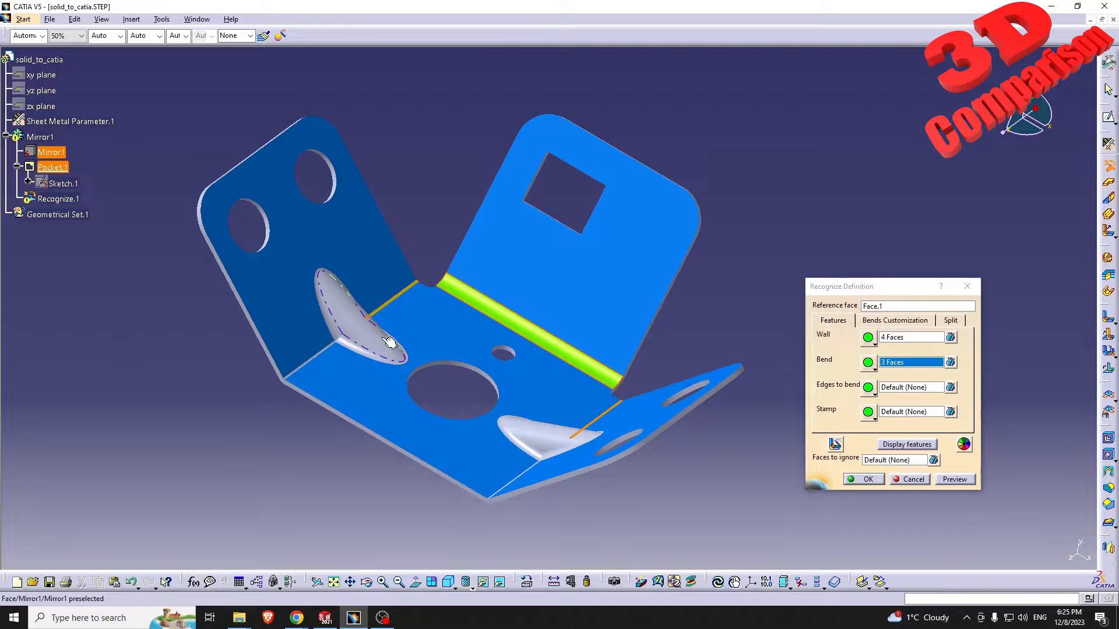
click(861, 481)
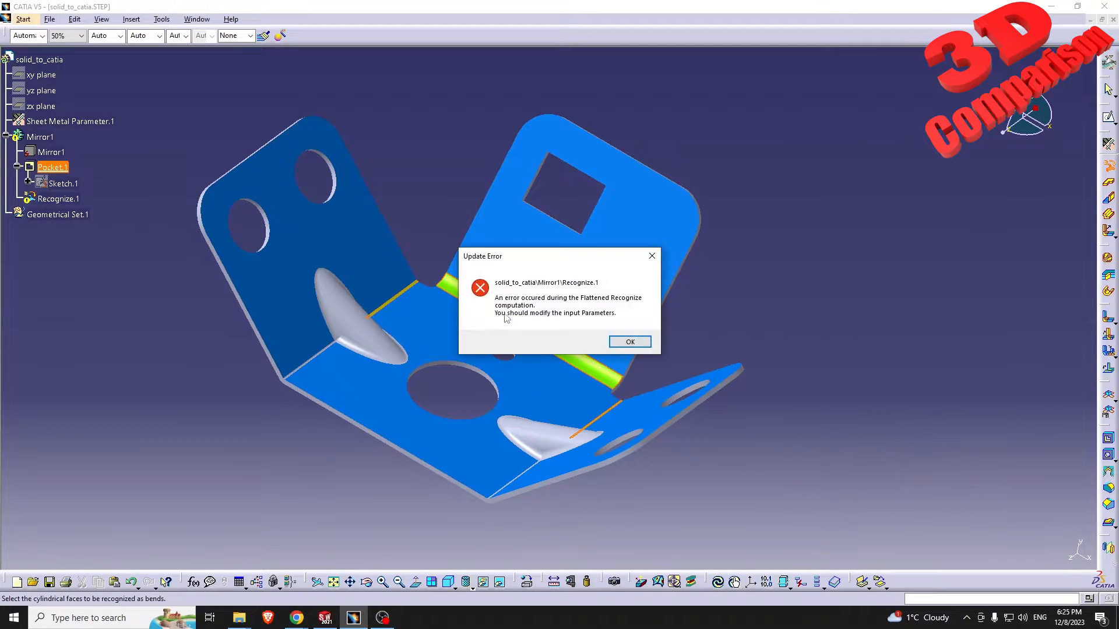
click(630, 342)
click(651, 334)
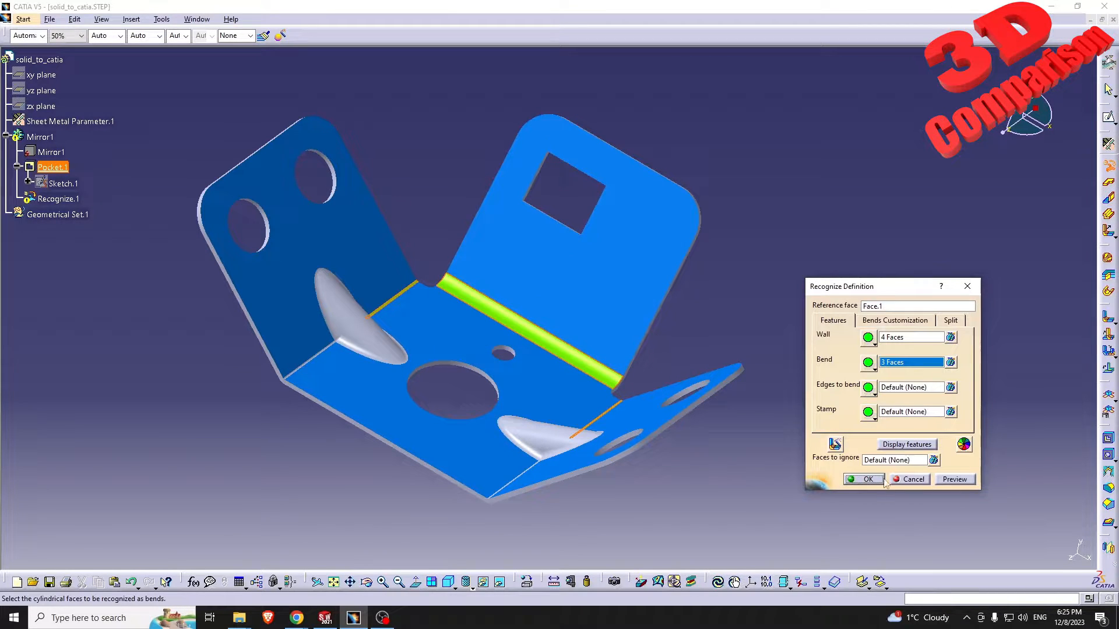
click(910, 480)
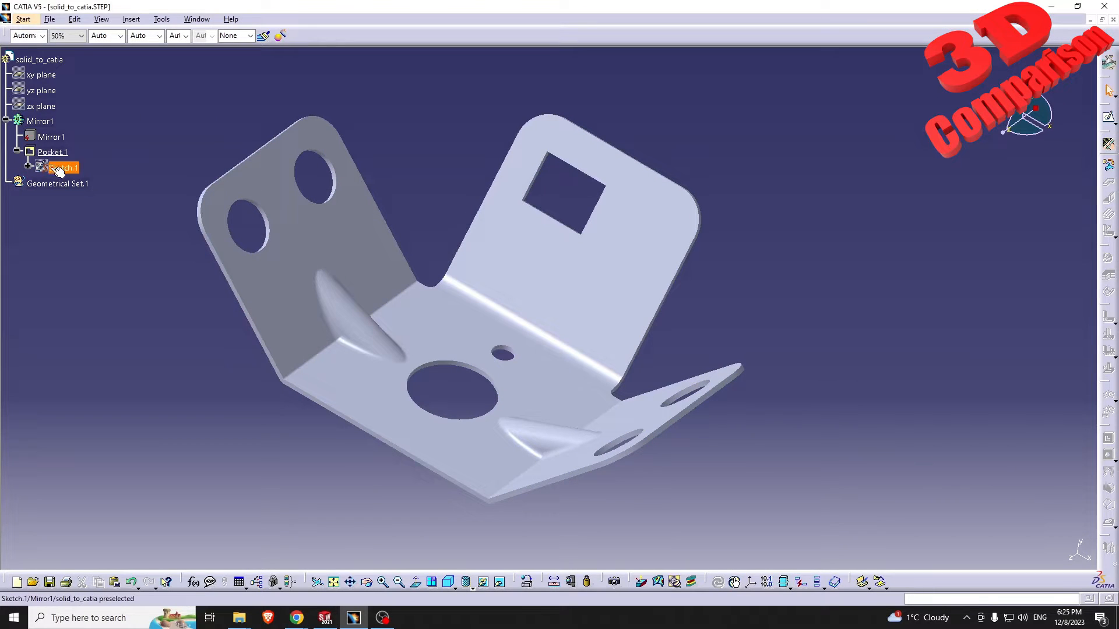
click(552, 444)
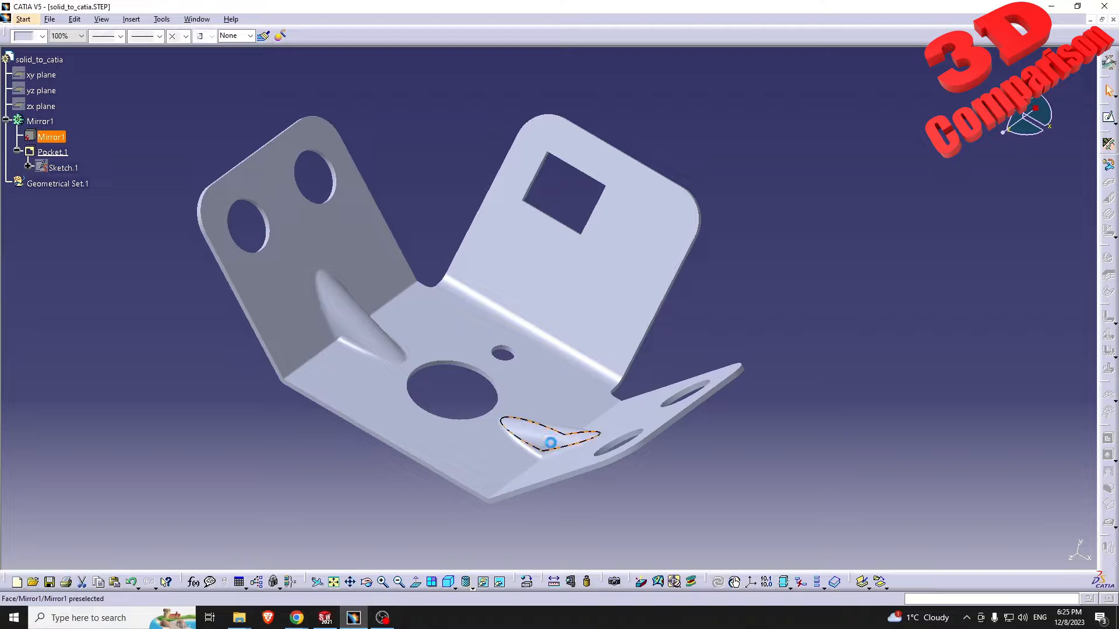
click(376, 340)
middle_drag(376, 339, 666, 358)
middle_drag(505, 393, 435, 417)
click(448, 430)
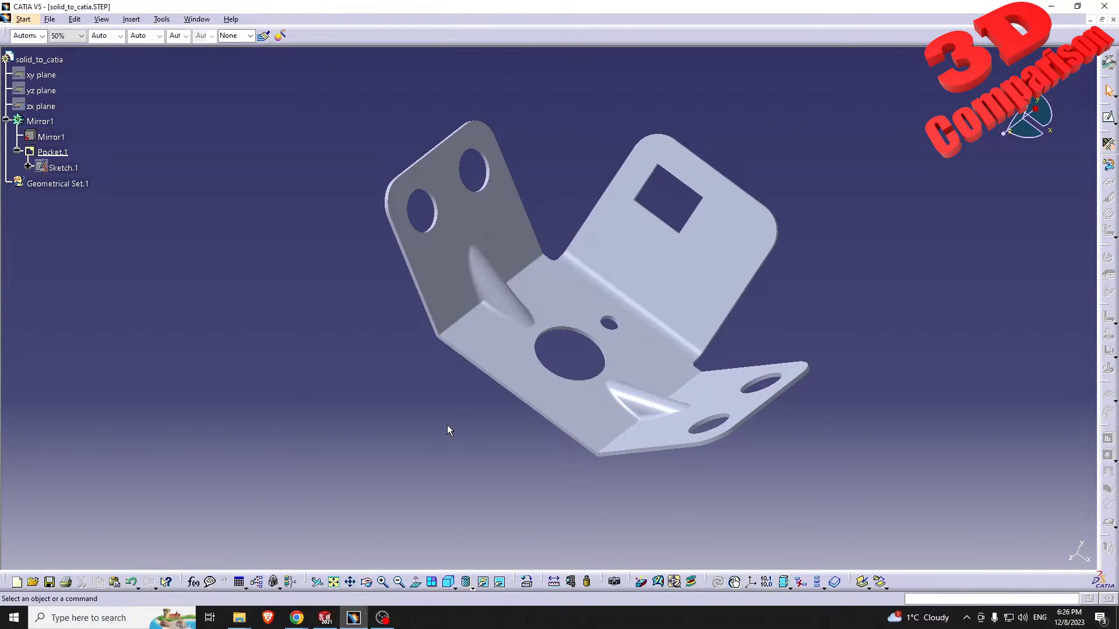
Switch to SOLIDWORKS and suppress the sheet metal gusset along with its mirrored copy.
click(325, 618)
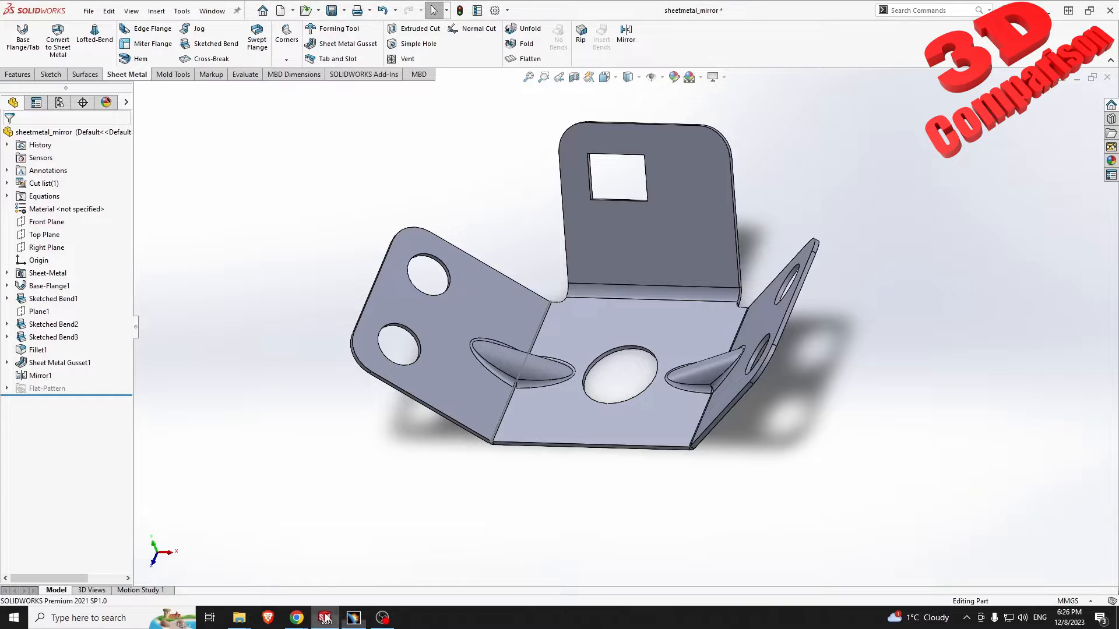
click(82, 366)
right_click(81, 366)
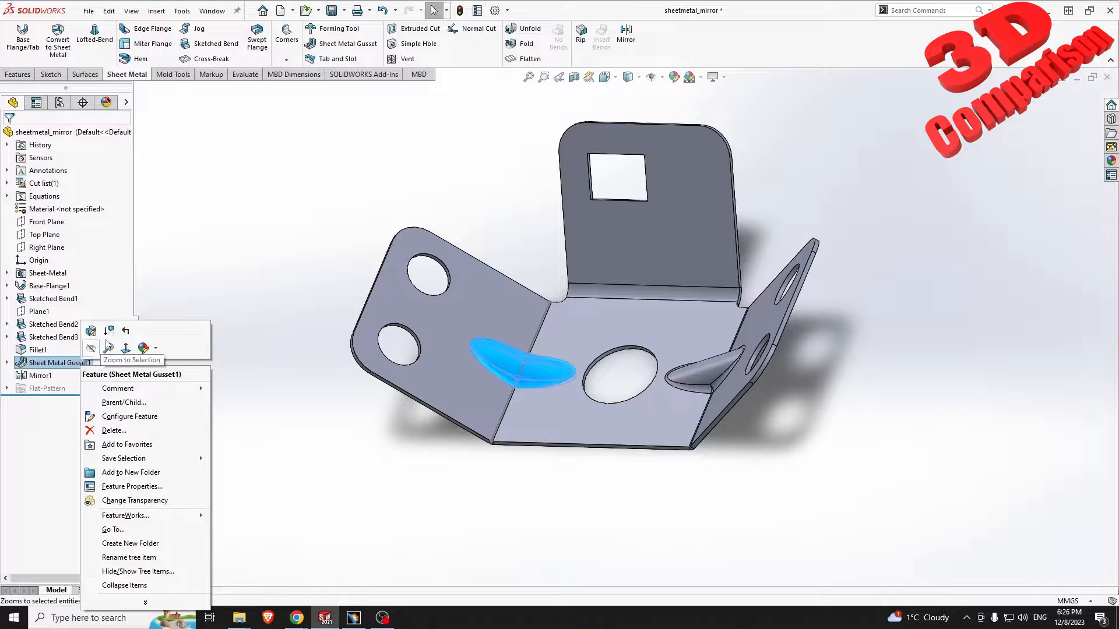
click(112, 336)
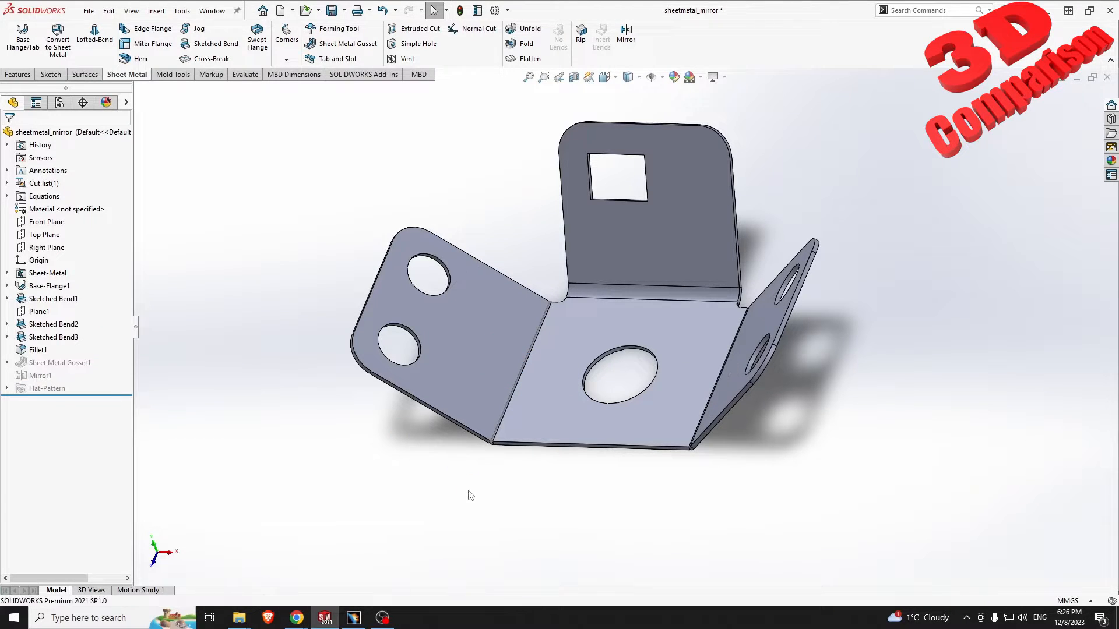
scroll(643, 328, down, 2)
scroll(653, 338, up, 1)
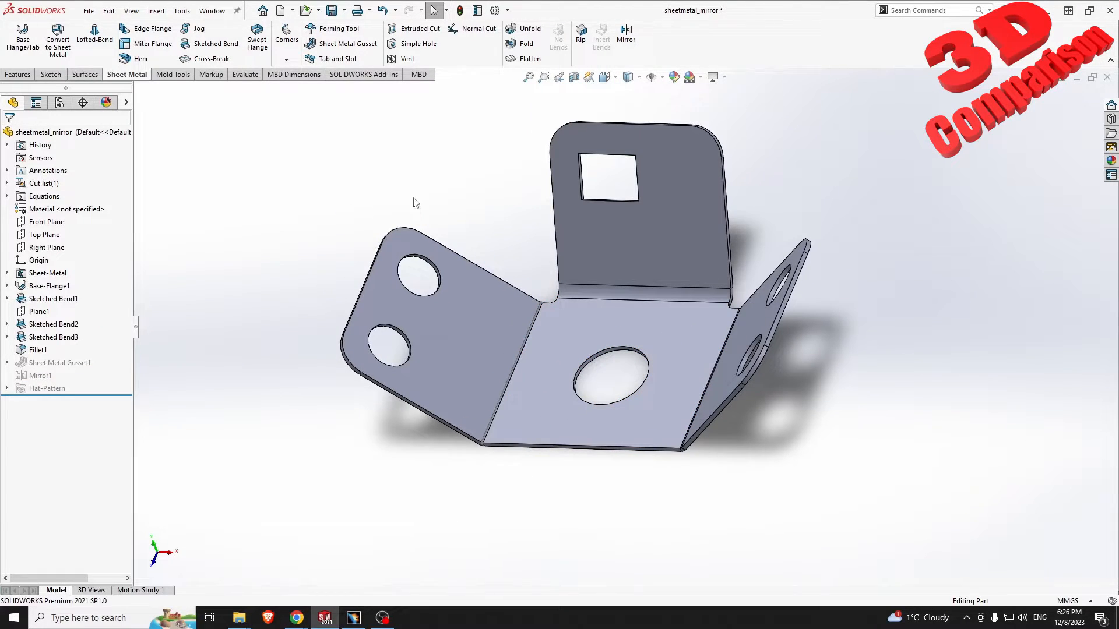
Save the part without gussets to the Desktop as a STEP AP214 file named solid_to_catia_no_gusset.
click(89, 11)
click(112, 154)
click(494, 374)
click(504, 342)
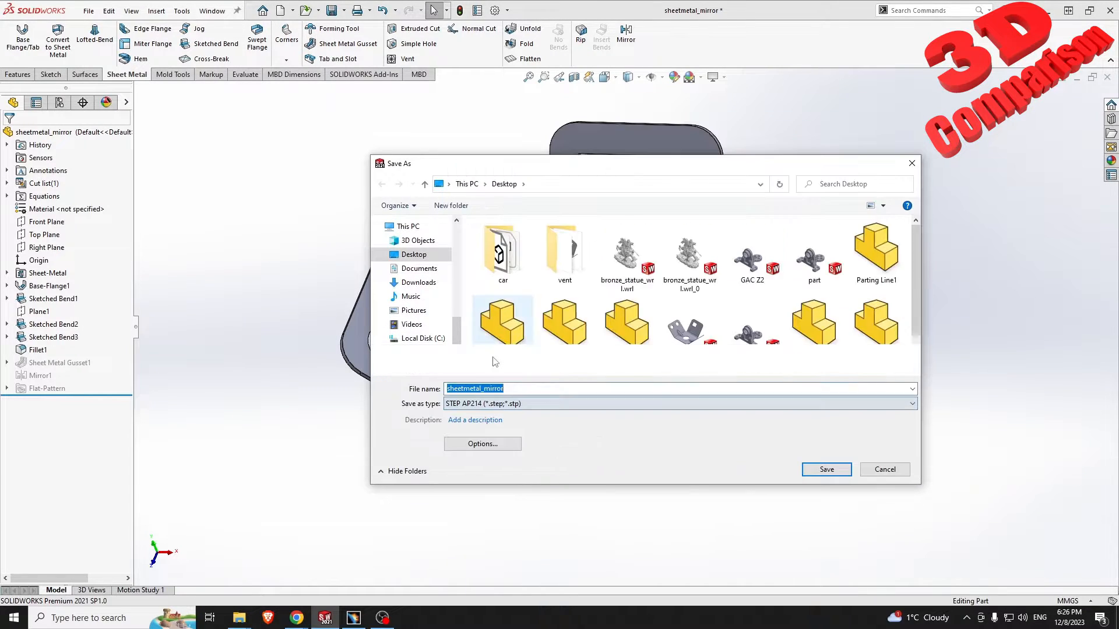
click(517, 389)
click(702, 259)
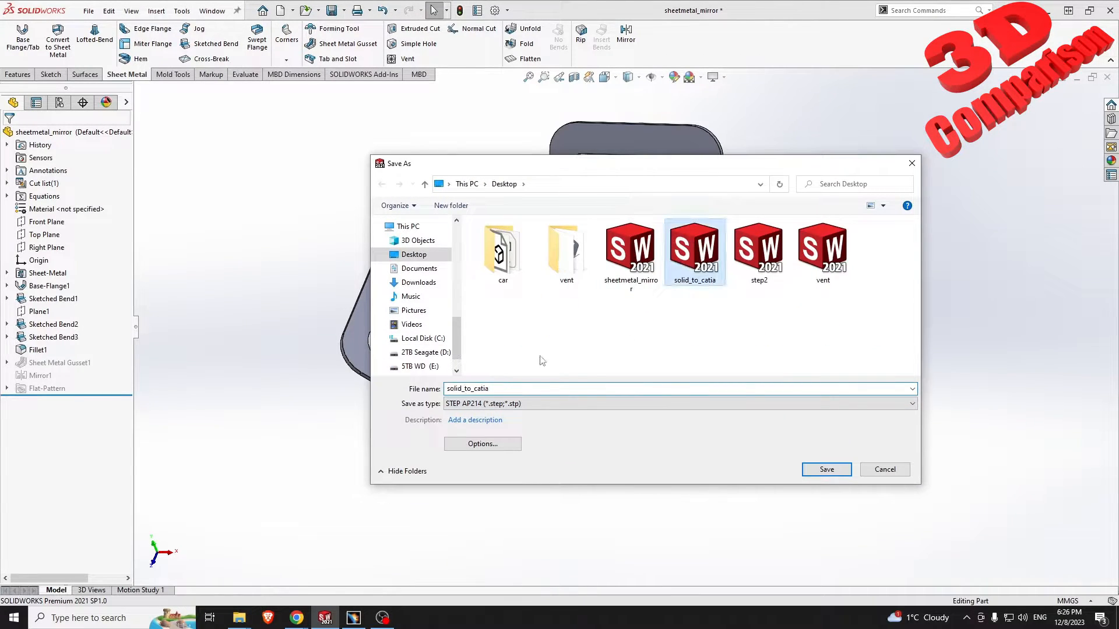
click(502, 389)
click(502, 388)
click(517, 387)
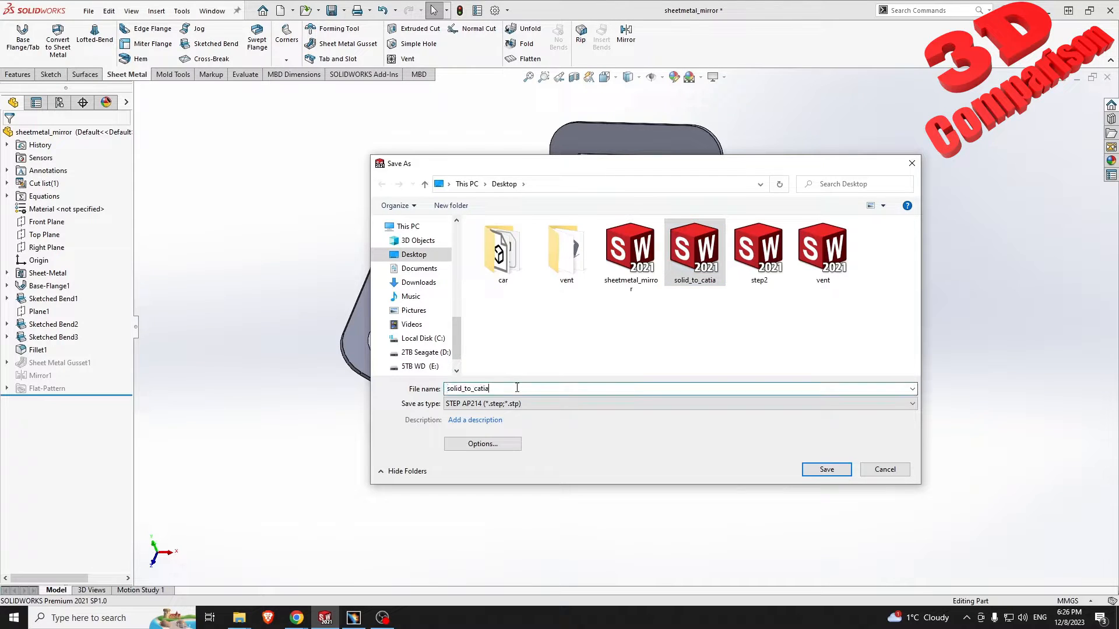
text(_no)
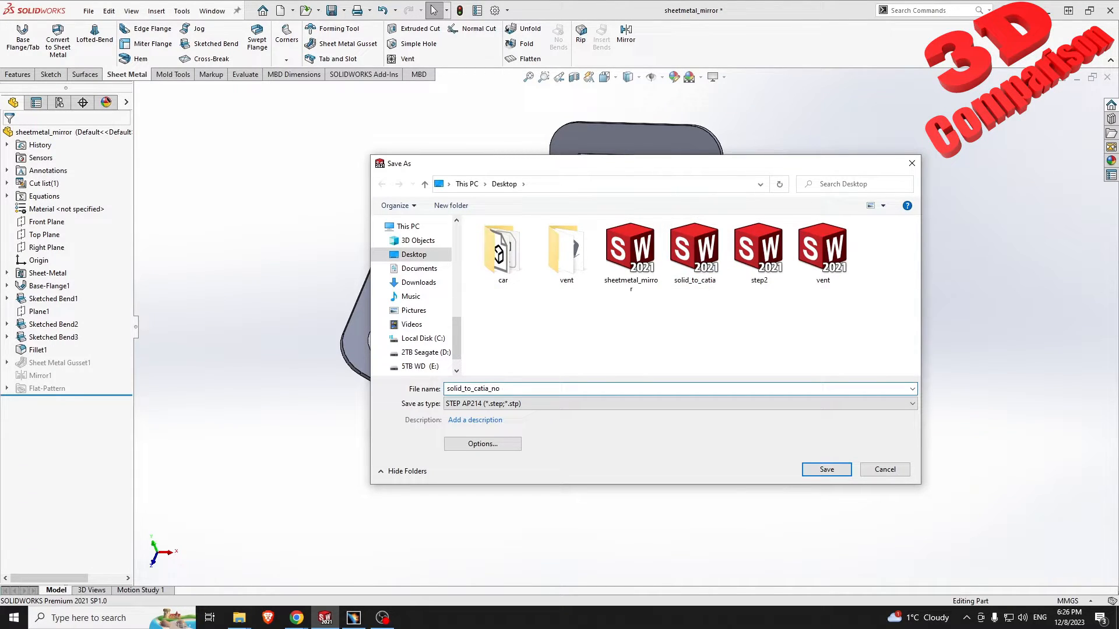
text(_guss)
key(Return)
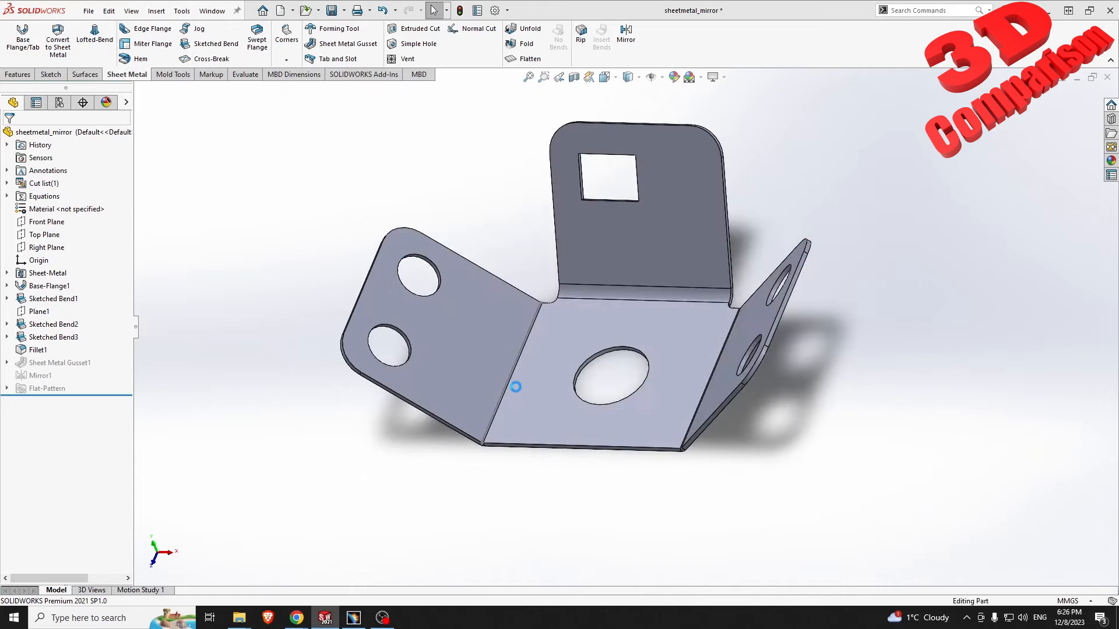
Switch to CATIA V5, close the solid_to_catia part, and open the solid_to_catia_no_gusset STEP file from the recent files.
click(353, 618)
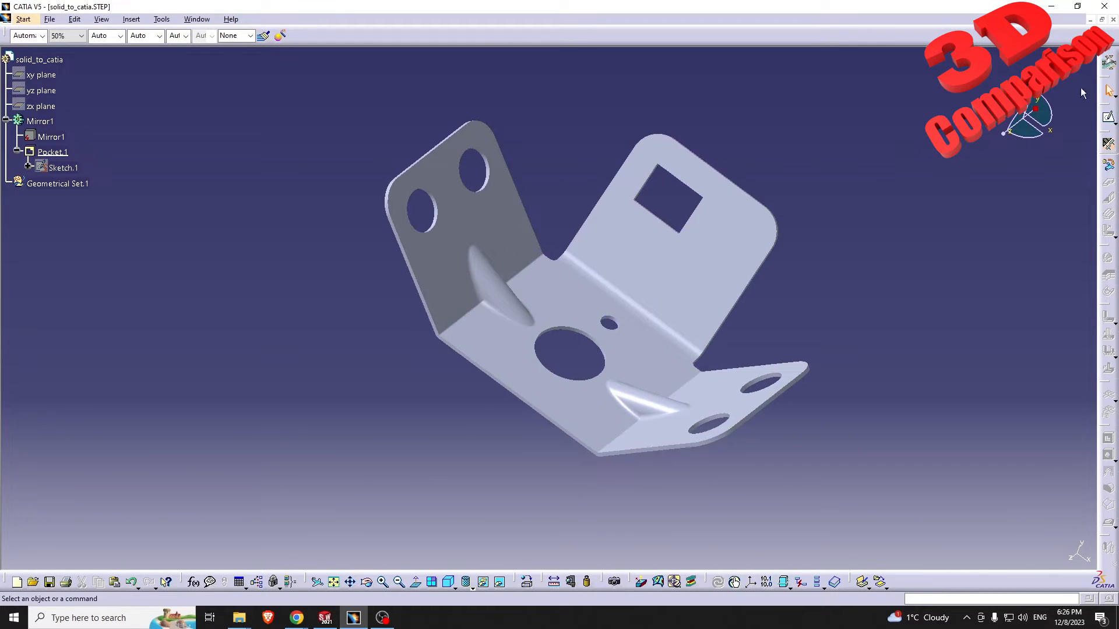
click(1113, 20)
click(602, 336)
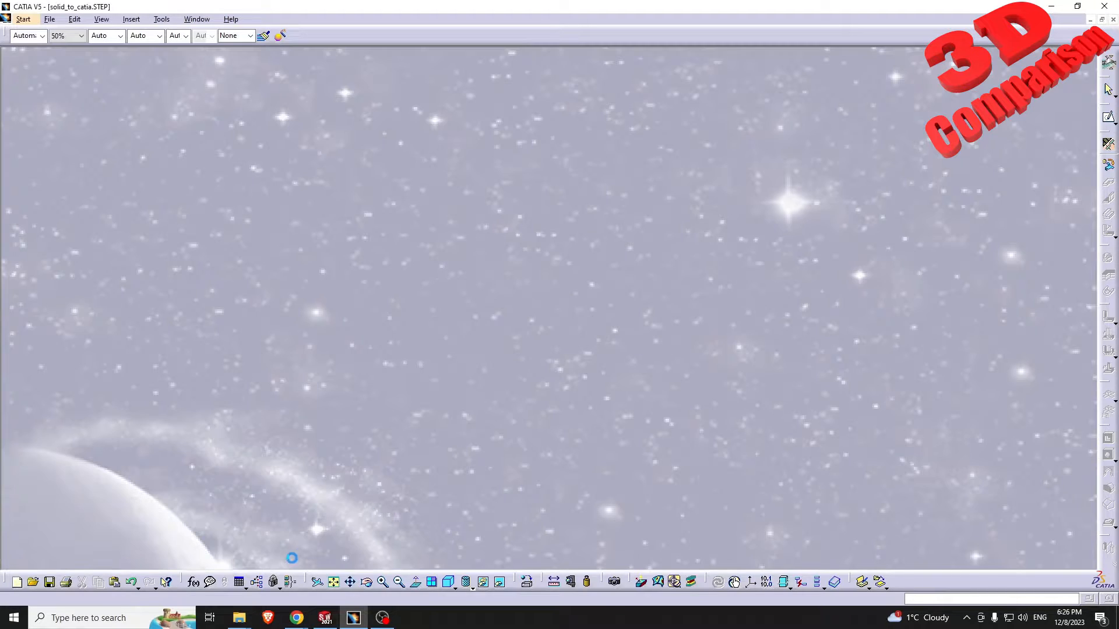
mouse_move(239, 618)
click(434, 556)
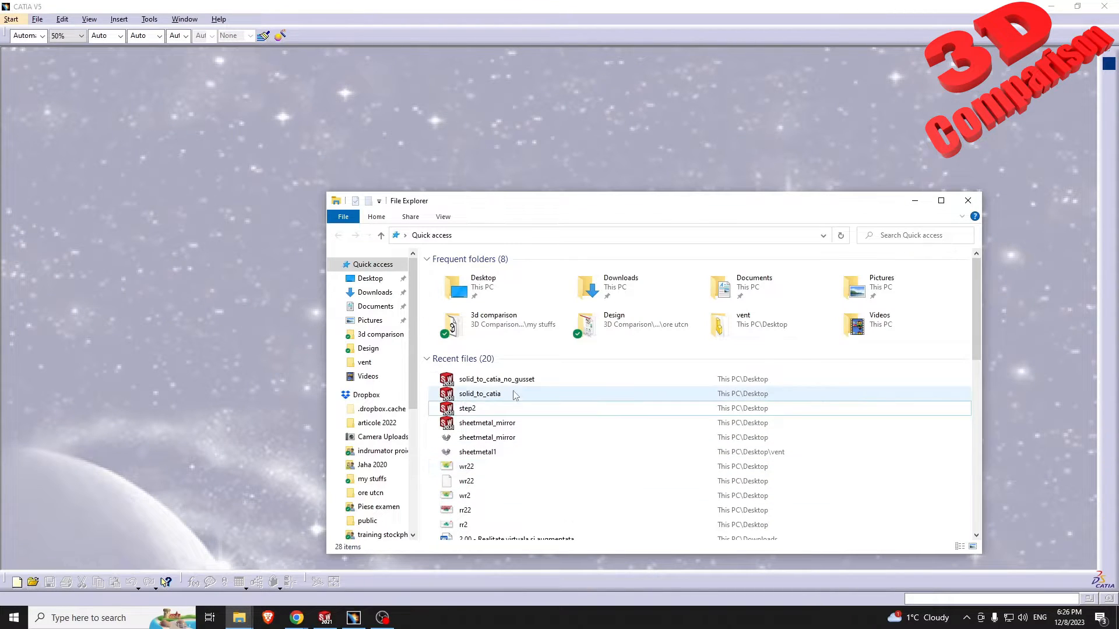
drag(525, 380, 545, 124)
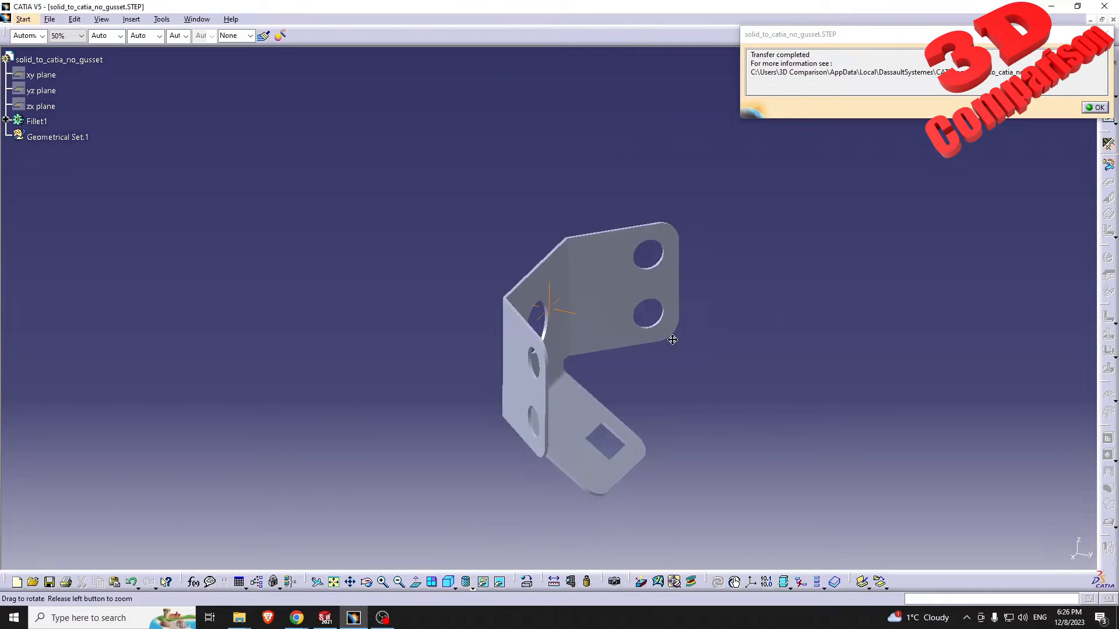
Run Recognize on the imported part using the base face as reference, with the default walls and bends.
middle_drag(673, 339, 608, 257)
click(1109, 167)
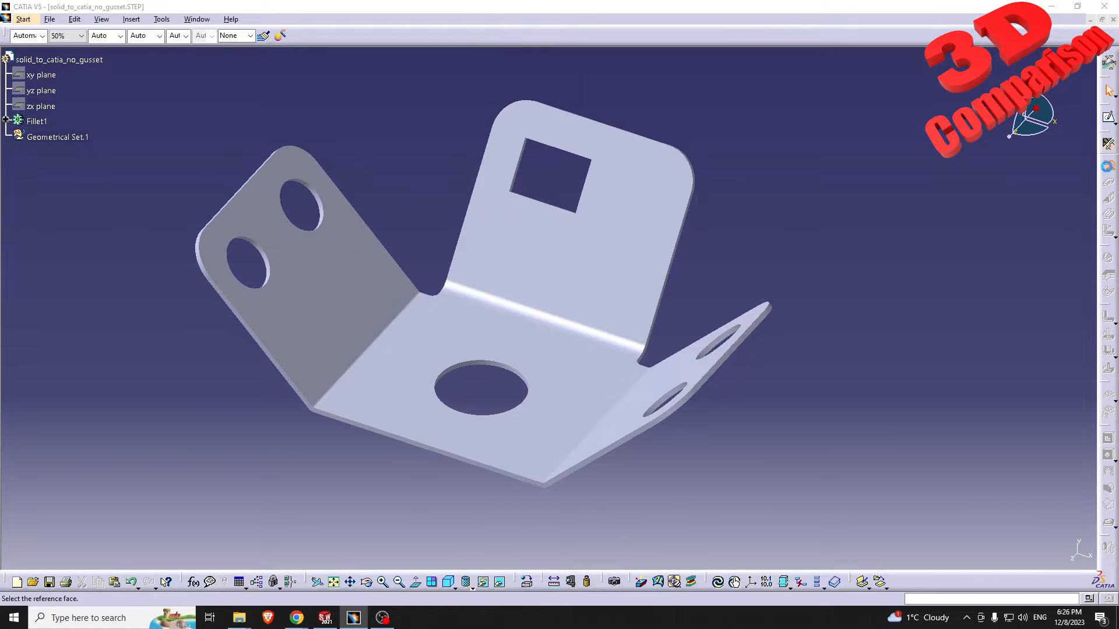
click(575, 405)
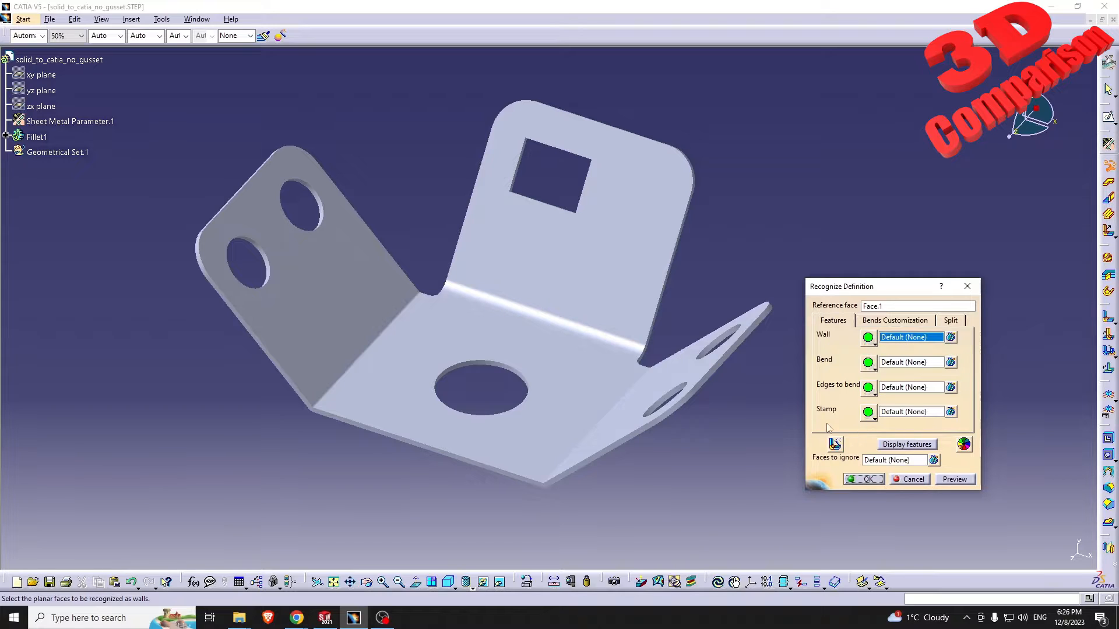
click(859, 480)
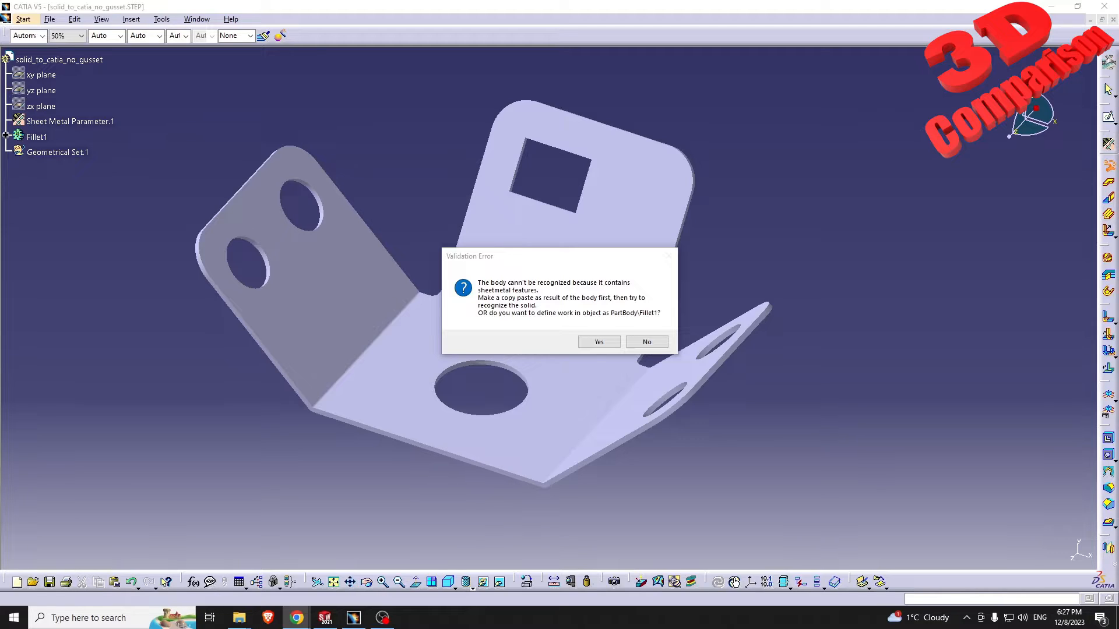
drag(0, 123, 661, 152)
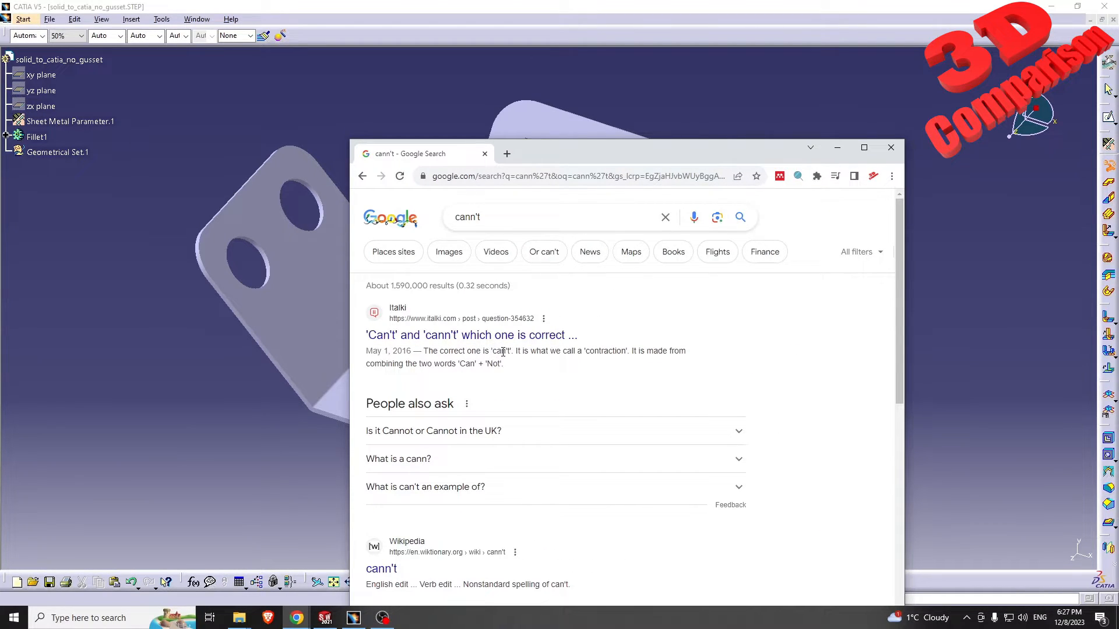
drag(653, 150, 0, 202)
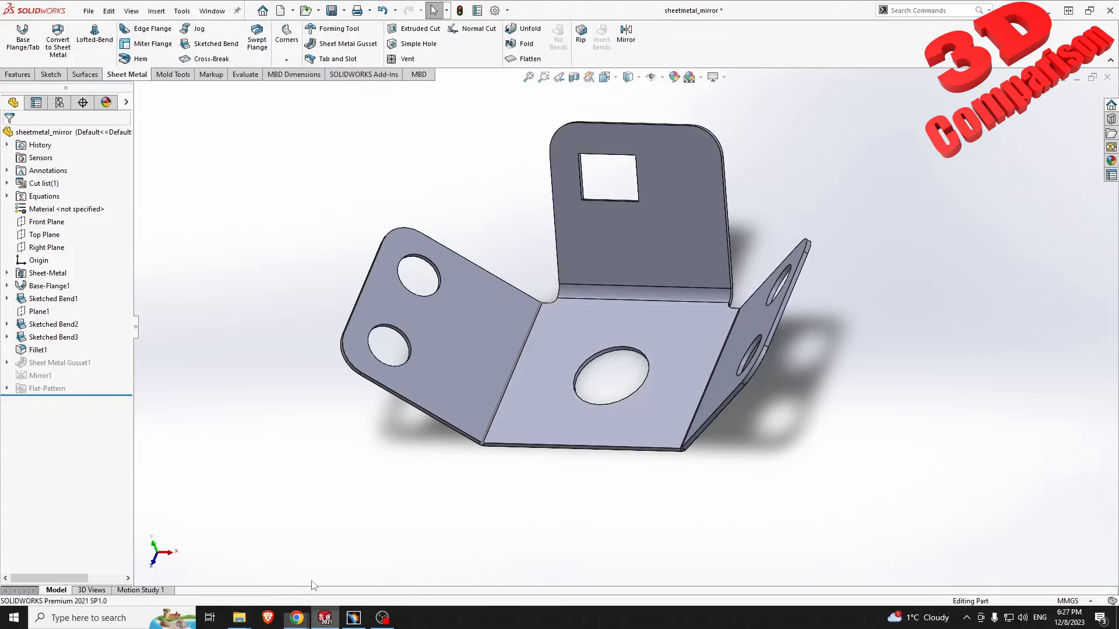
click(324, 618)
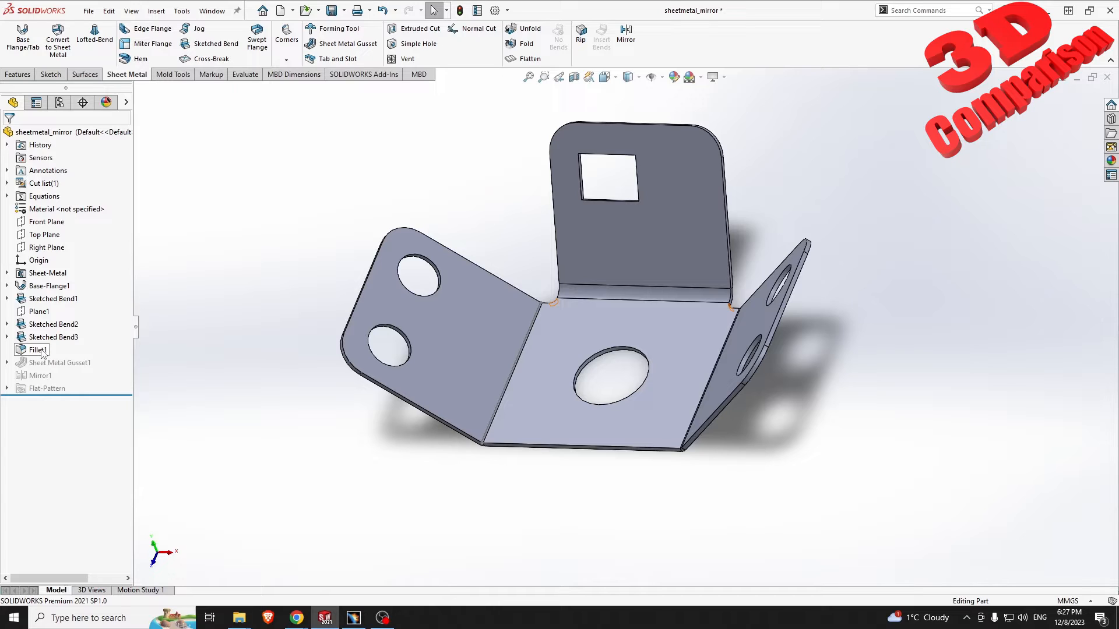
click(354, 618)
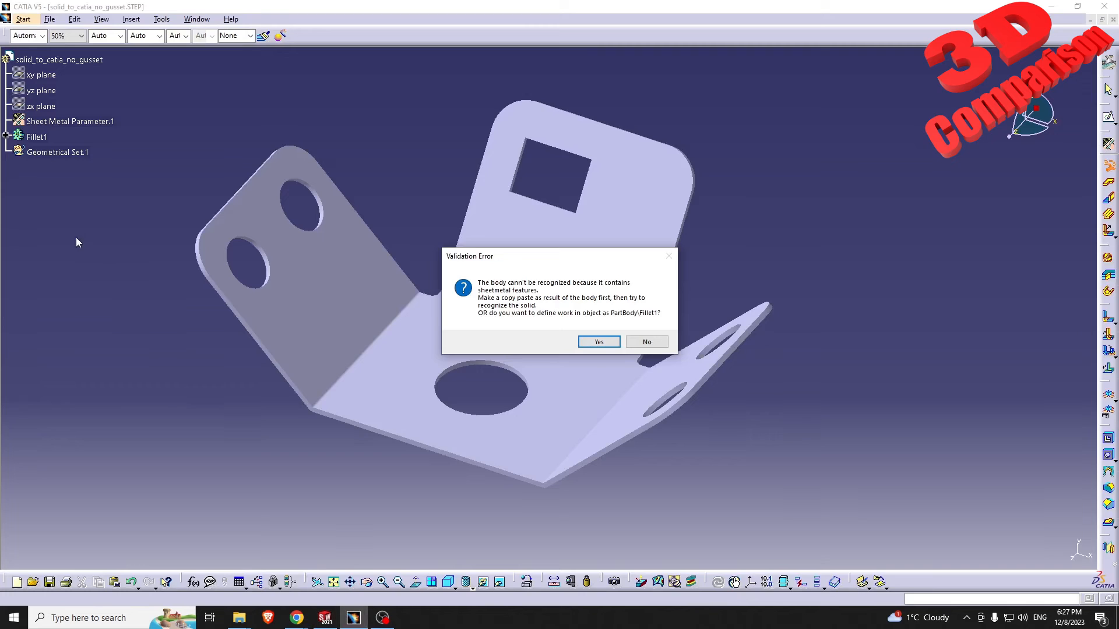
Define the work in object as PartBody\Fillet1 and repeat Recognize with the base face as reference, closing the update diagnosis.
click(606, 345)
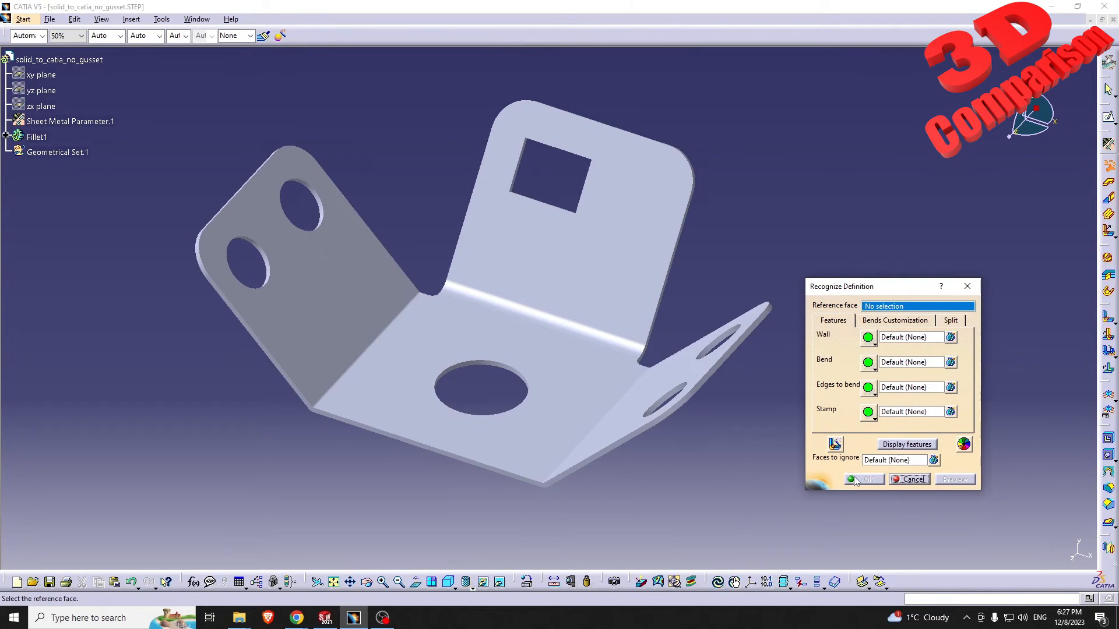
click(554, 368)
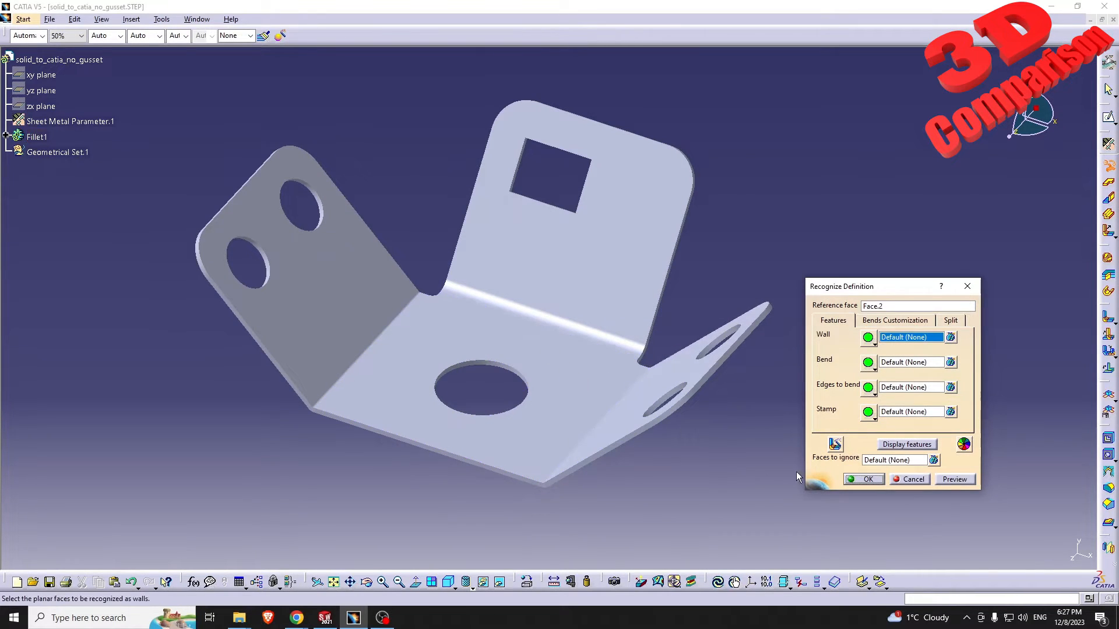
click(868, 479)
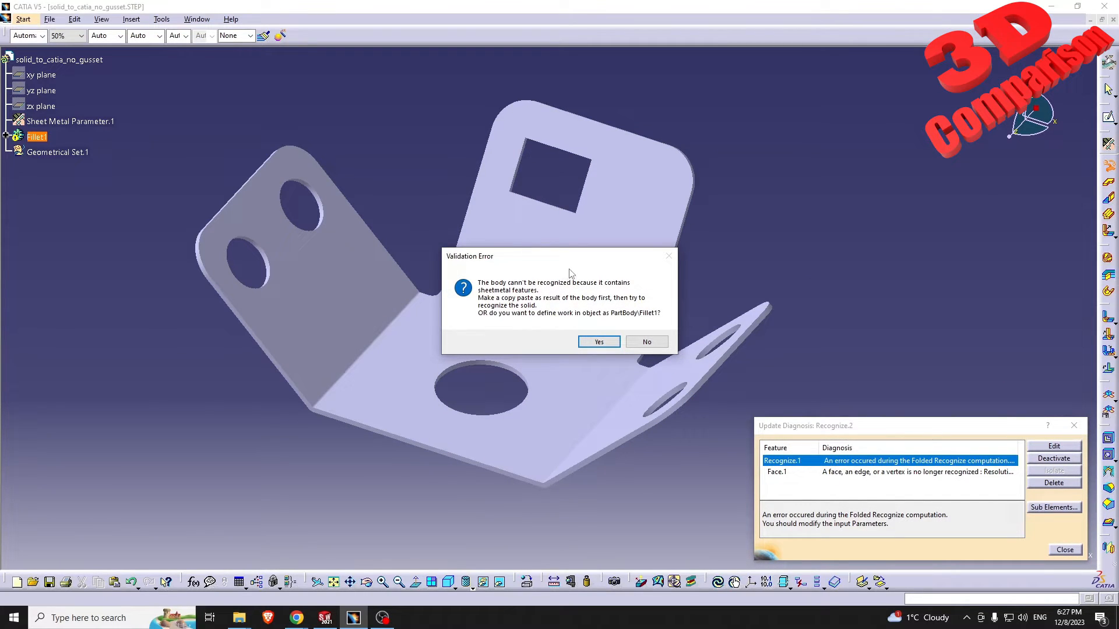
click(599, 344)
click(865, 478)
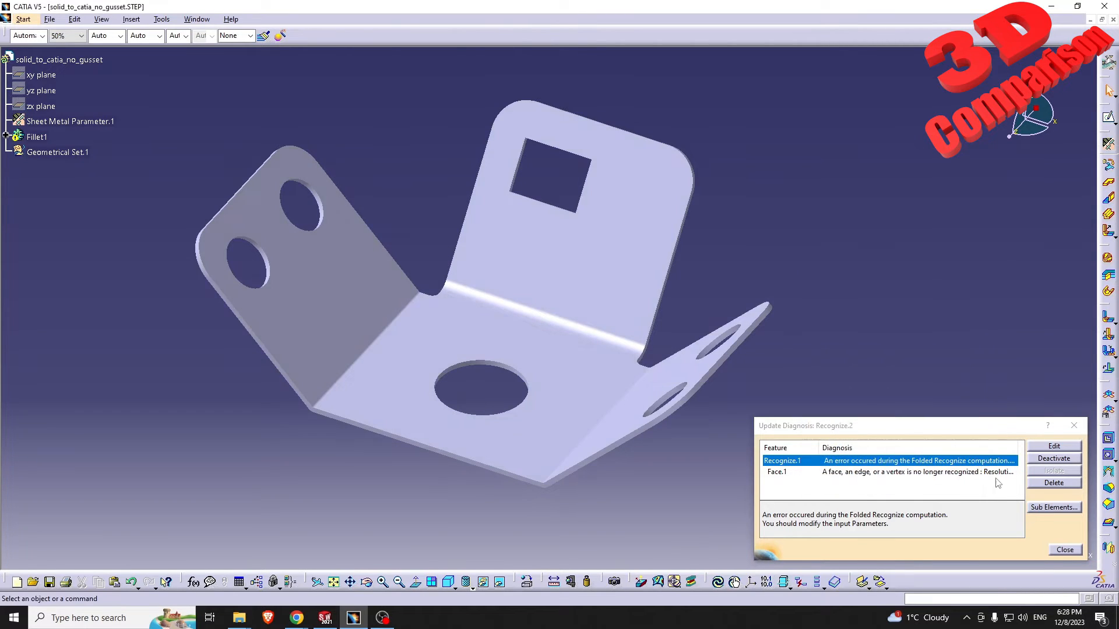
click(1066, 550)
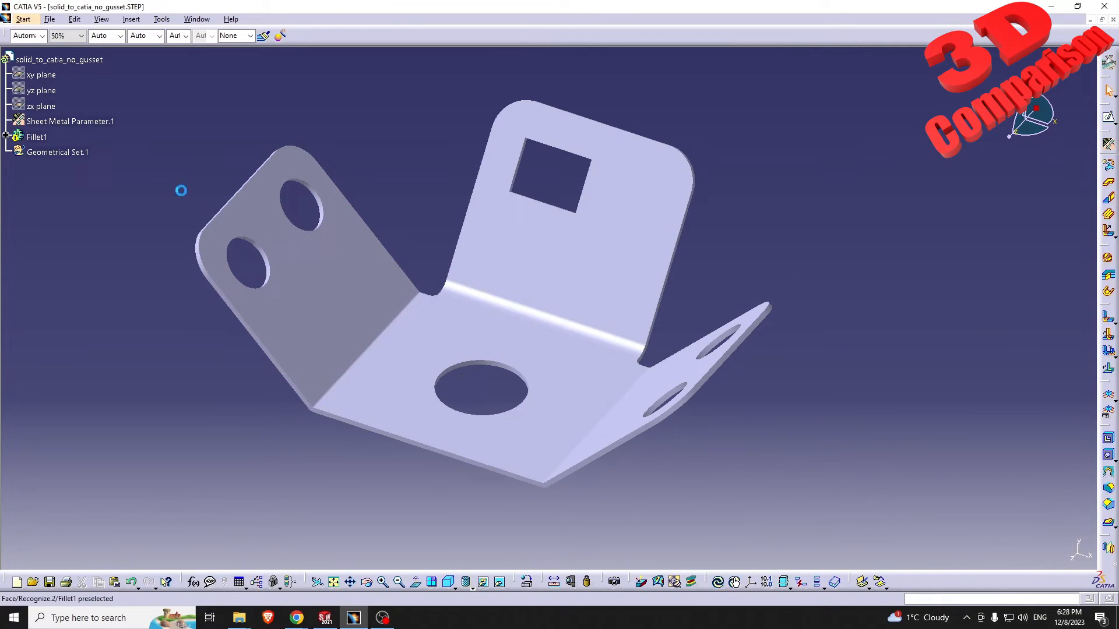
Expand the Fillet1 body and delete the failing Recognize.1 feature.
click(5, 135)
click(59, 183)
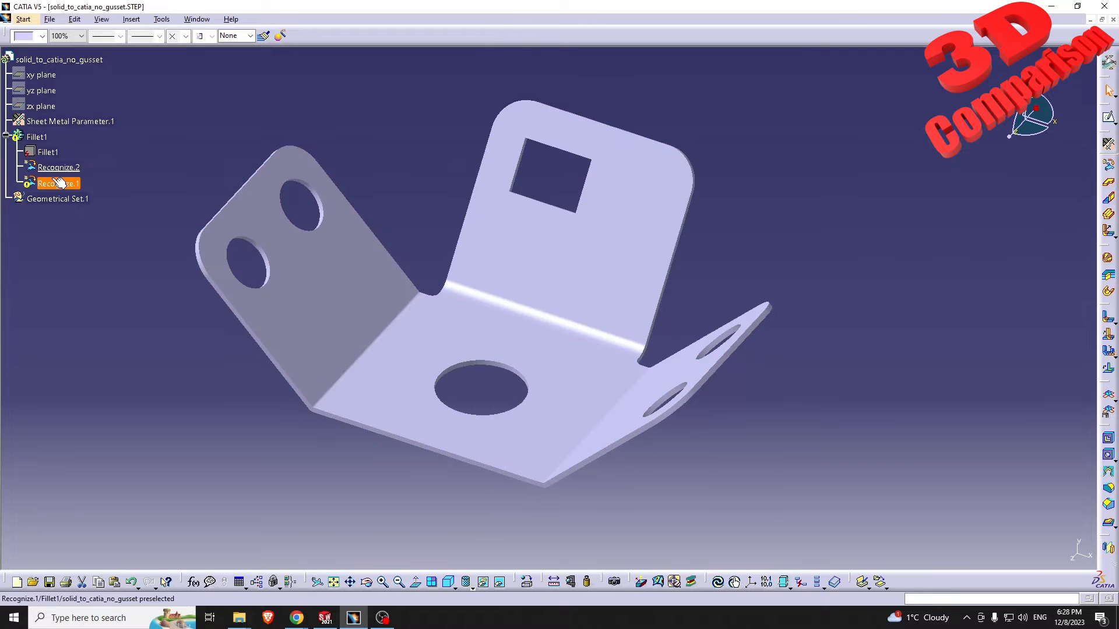
key(Delete)
key(Return)
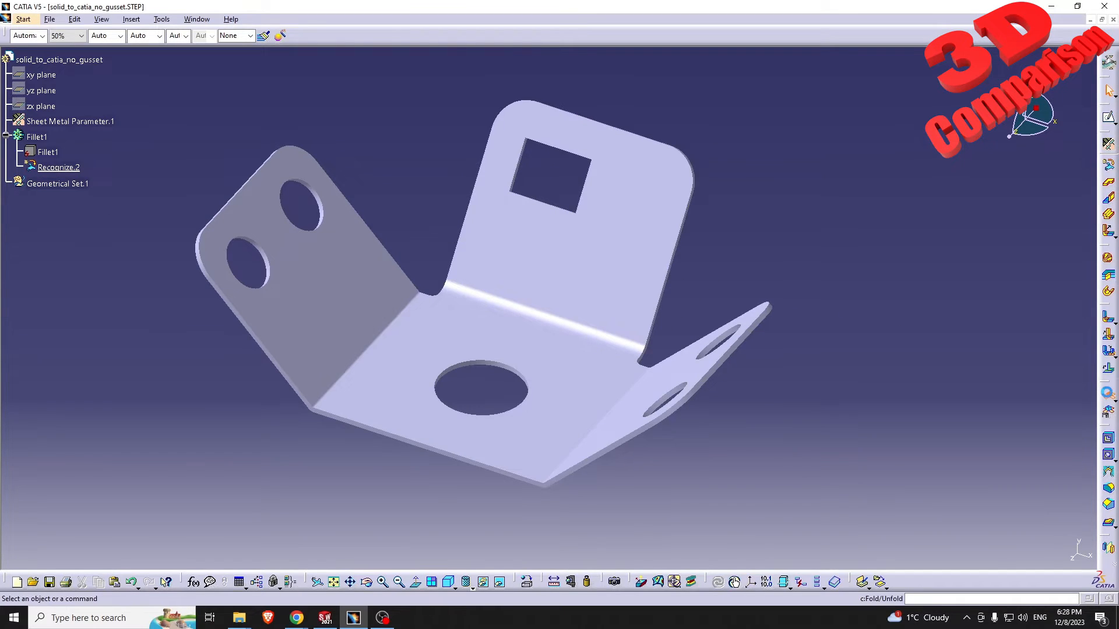
Unfold and refold the recognized part to examine its flat pattern and its bent shape.
click(1109, 396)
click(1109, 398)
click(1109, 397)
click(1109, 397)
middle_drag(507, 453, 558, 380)
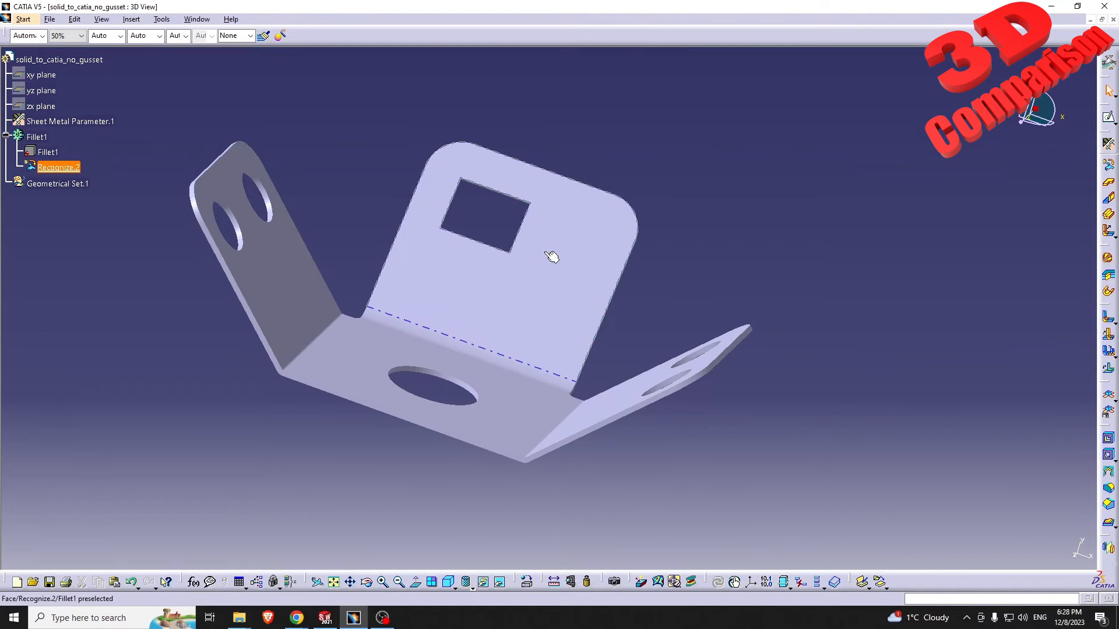
middle_drag(405, 268, 461, 288)
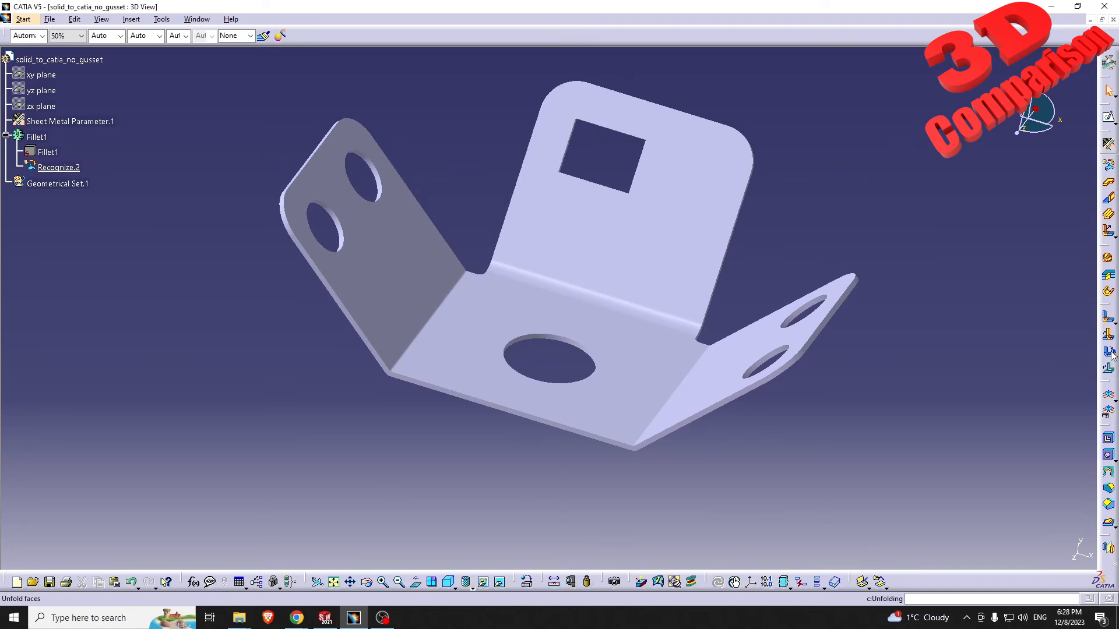
click(1109, 397)
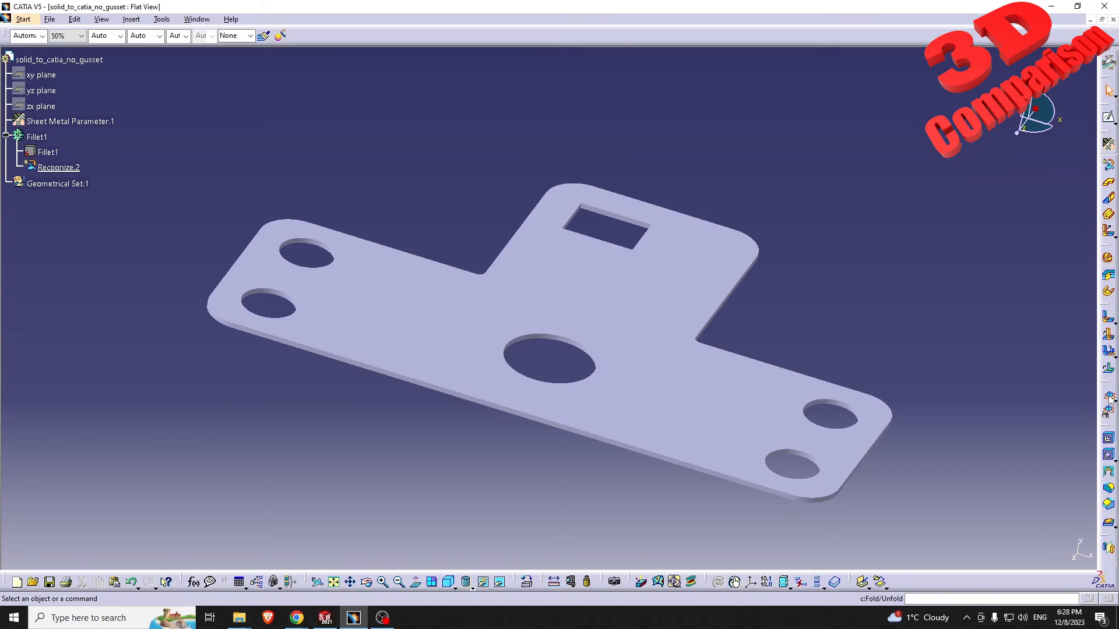
click(1109, 397)
middle_click(598, 268)
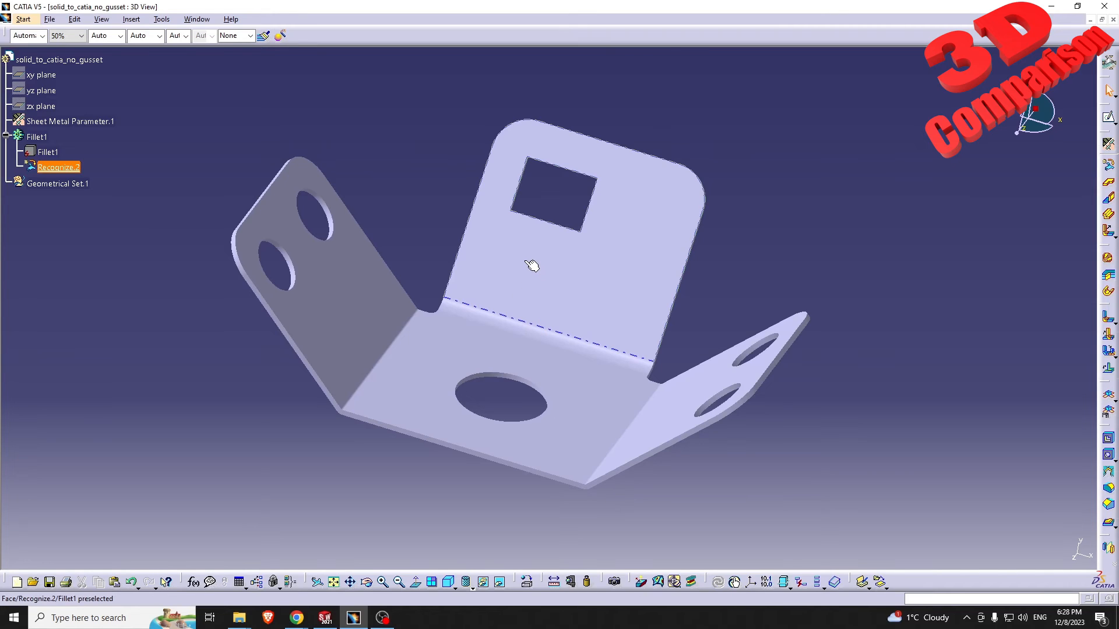
drag(517, 560, 10, 281)
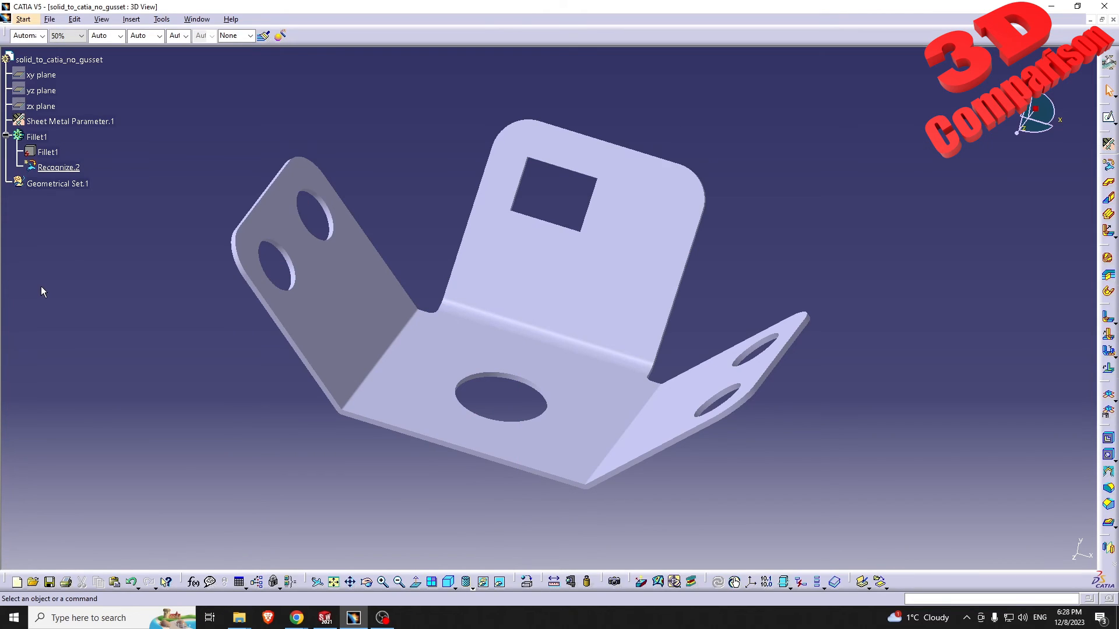